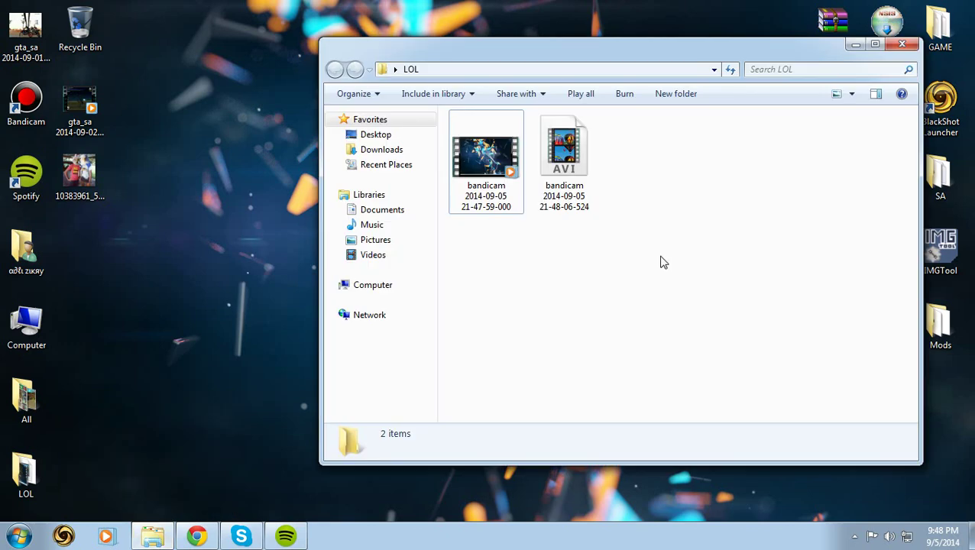
- Close the LOL folder window and refresh the desktop
left_click(902, 44)
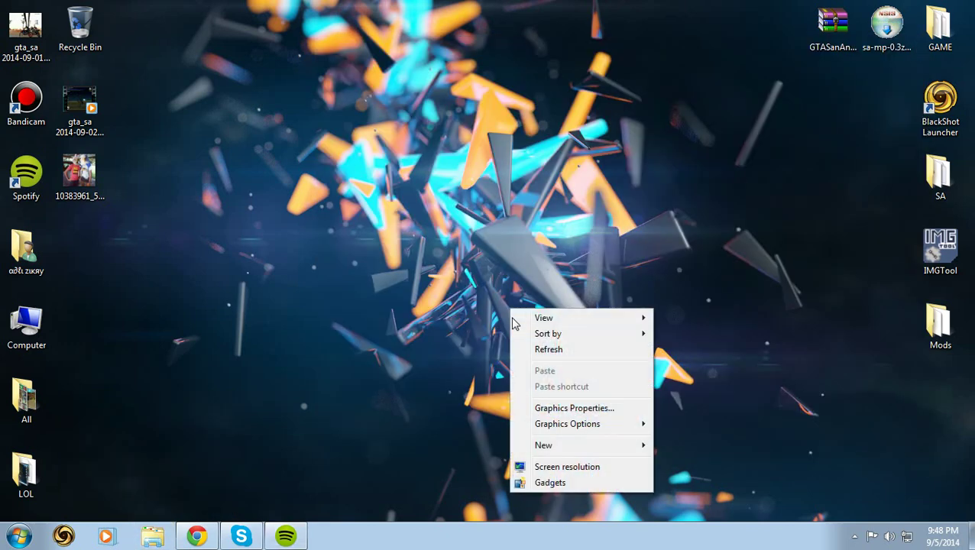
right_click(509, 308)
left_click(545, 356)
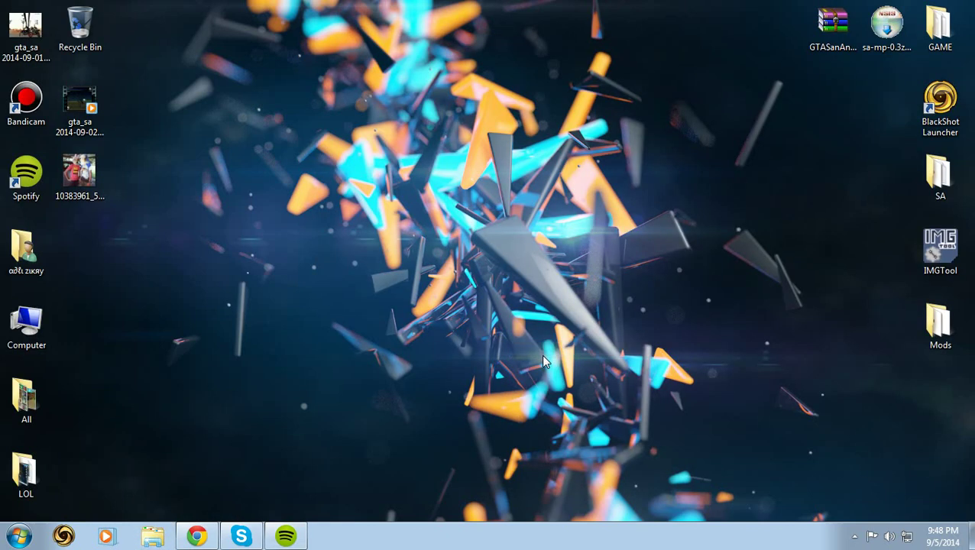
- Select and nudge the GTASanAndreas, sa-mp and GAME icons, then clear the selection
left_click_drag(786, 71, 959, 6)
mouse_move(883, 34)
left_mouse_down()
mouse_move(607, 230)
mouse_move(908, 46)
mouse_move(887, 35)
left_mouse_up()
left_click(832, 31)
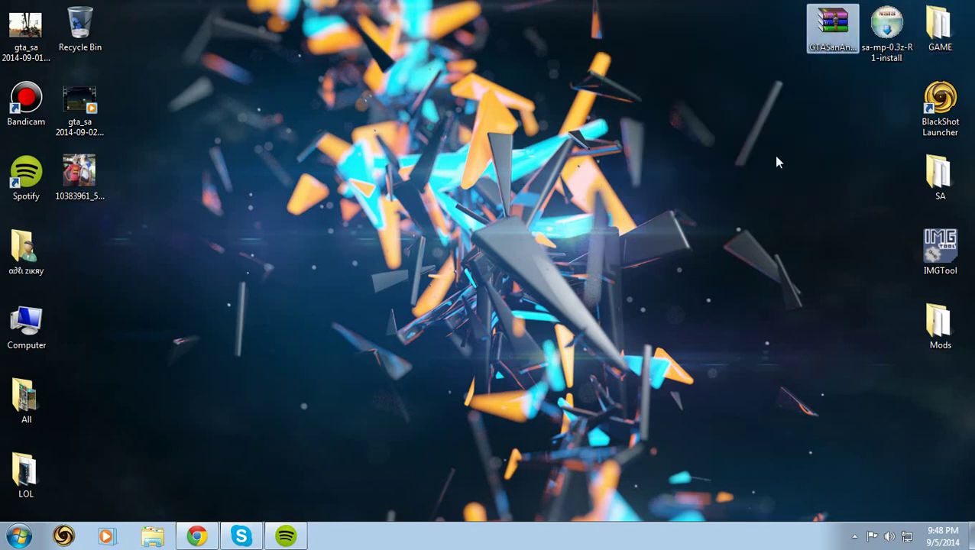
left_click(777, 162)
- Start downloading GTASanAndreas.rar from the MediaFire page in Chrome
left_click(197, 537)
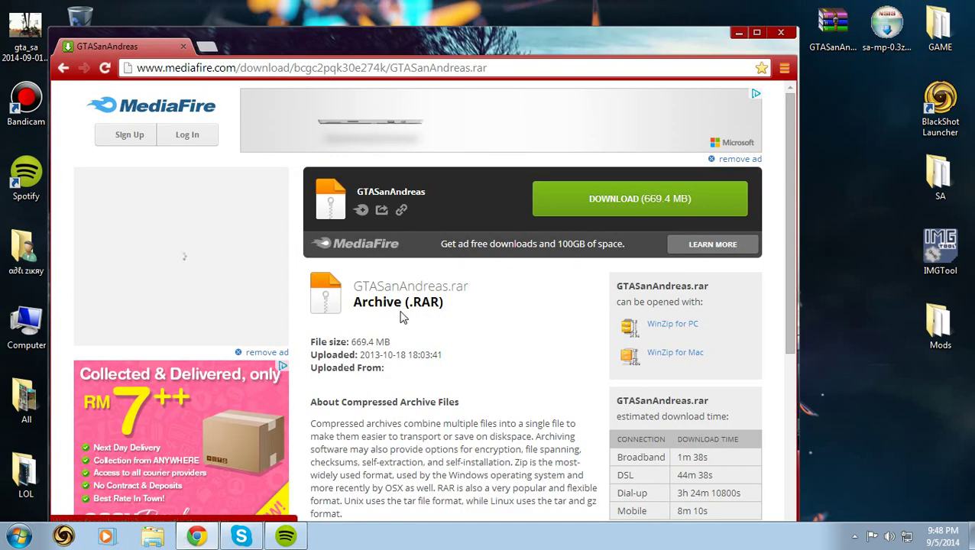
scroll(459, 244, "down", 5)
scroll(482, 253, "up", 4)
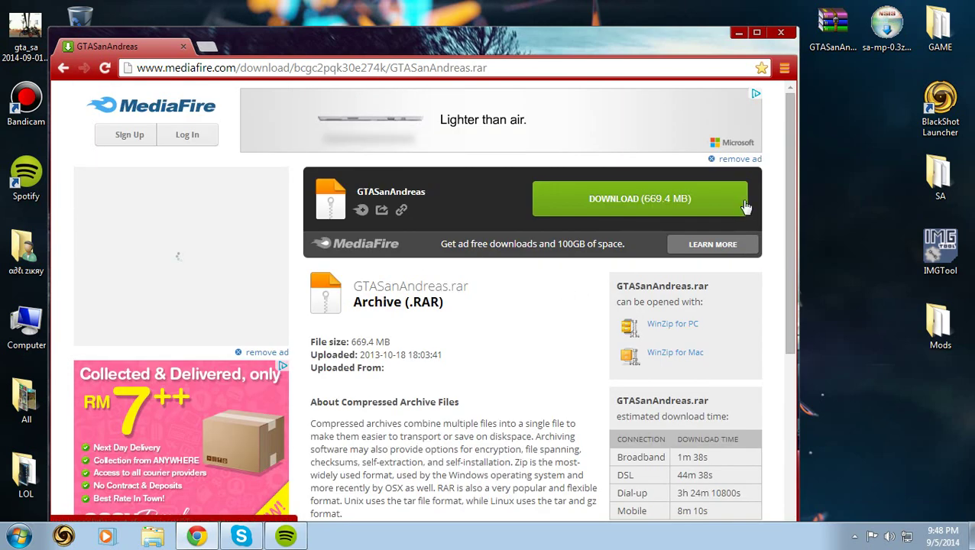
left_click(704, 195)
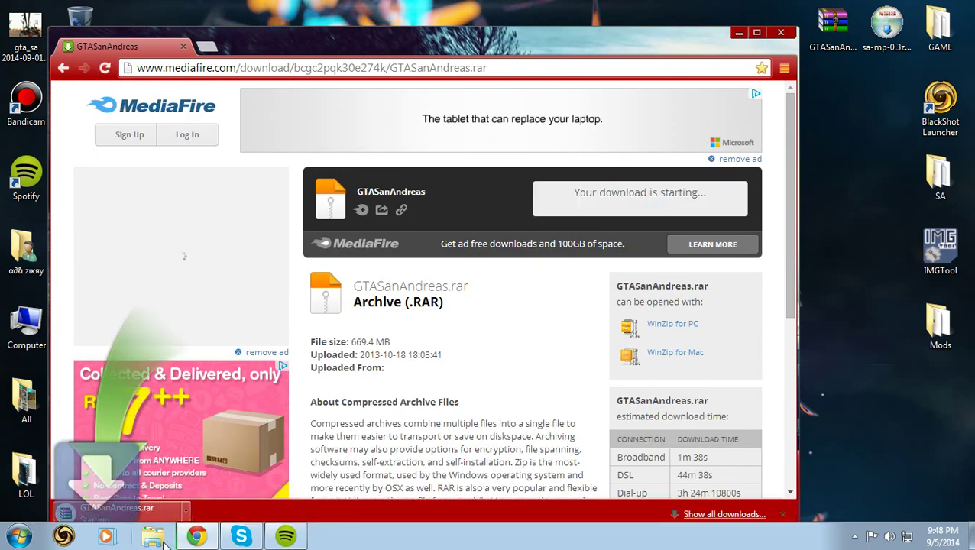
- Maximize Chrome, cancel the GTASanAndreas.rar download, and return to the desktop
left_click(258, 68)
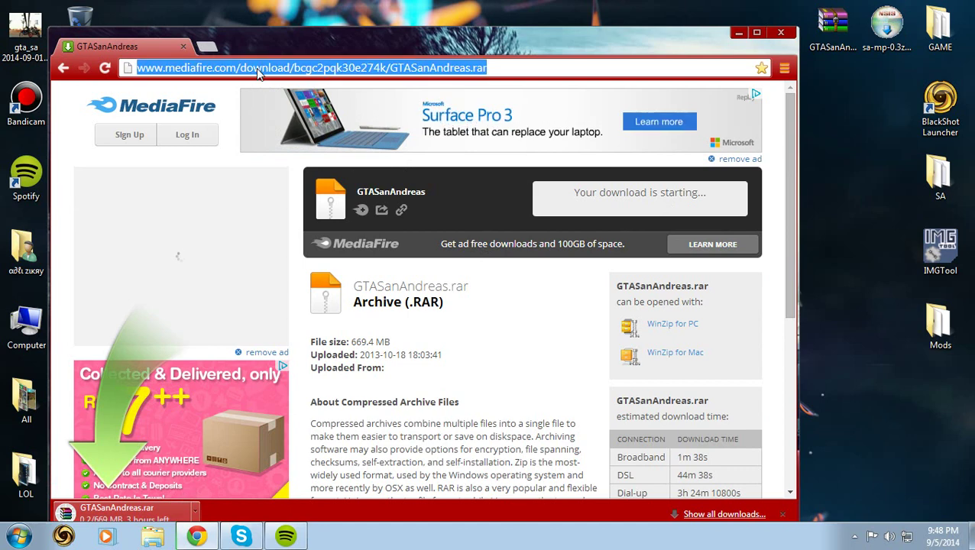
left_click(756, 34)
left_click(151, 503)
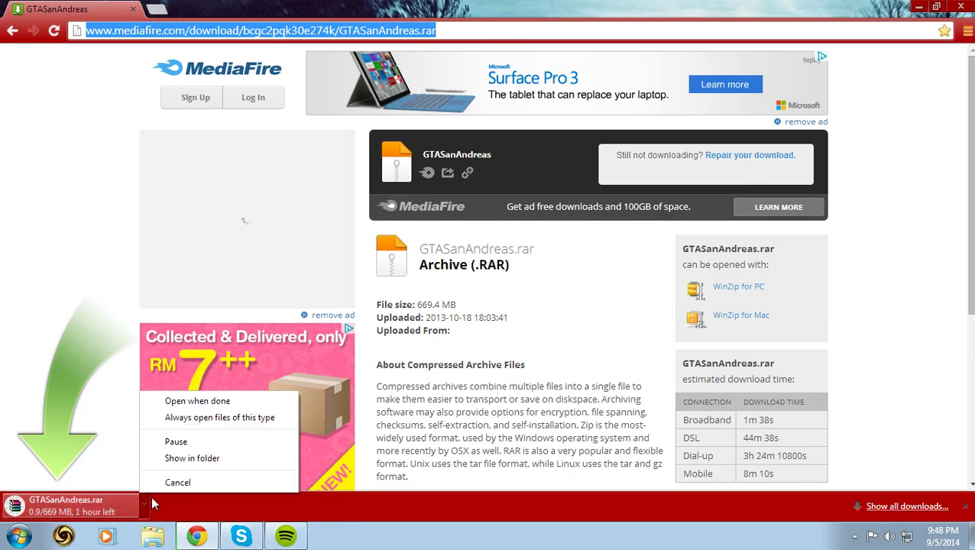
left_click(177, 483)
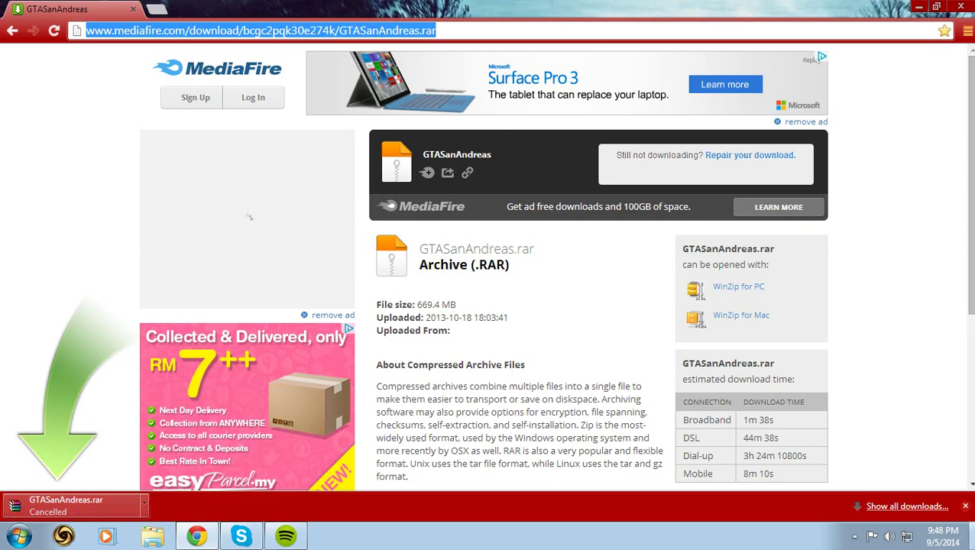
left_click(919, 6)
left_click_drag(836, 41, 432, 268)
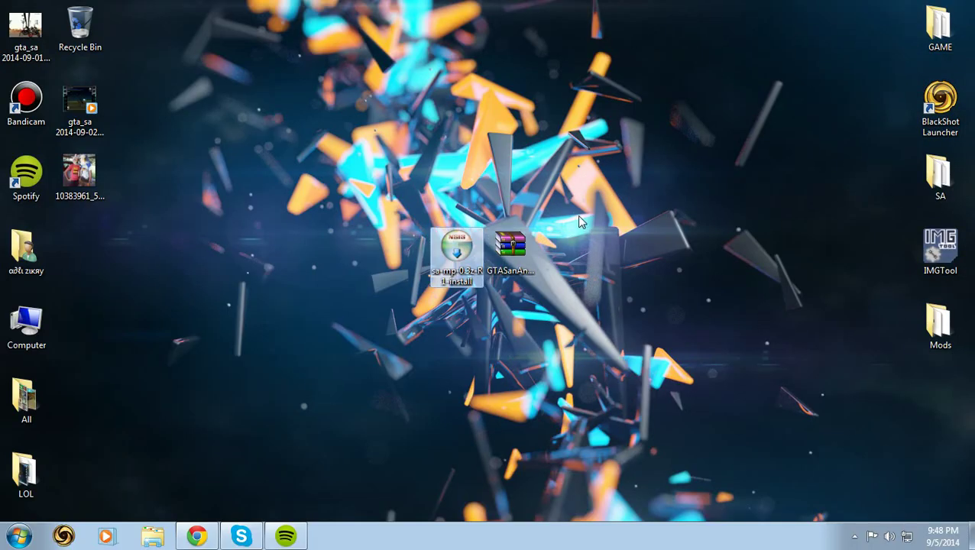
- Move the archive and installer icons to the desktop centre and refresh the desktop
left_click_drag(580, 222, 458, 264)
left_click_drag(511, 246, 349, 320)
left_click(519, 335)
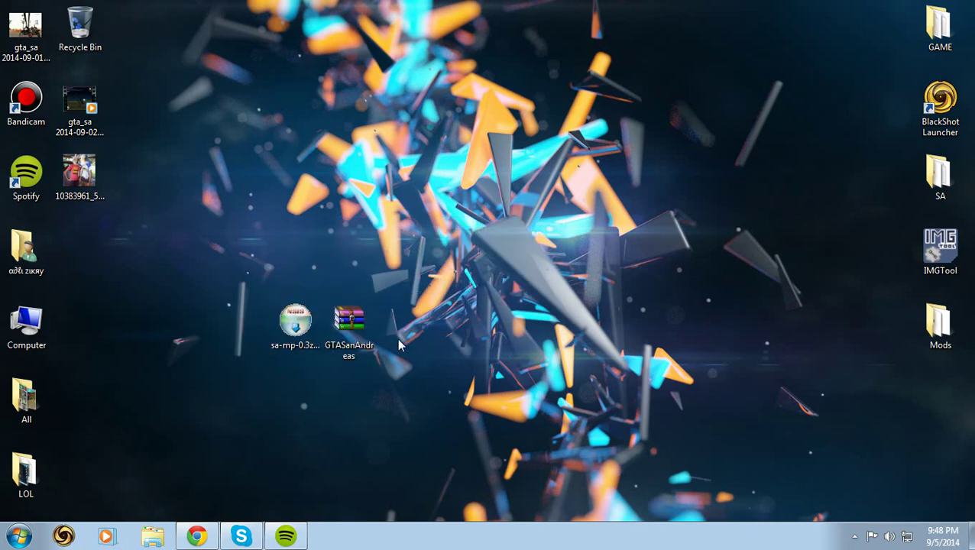
right_click(515, 281)
left_click(552, 328)
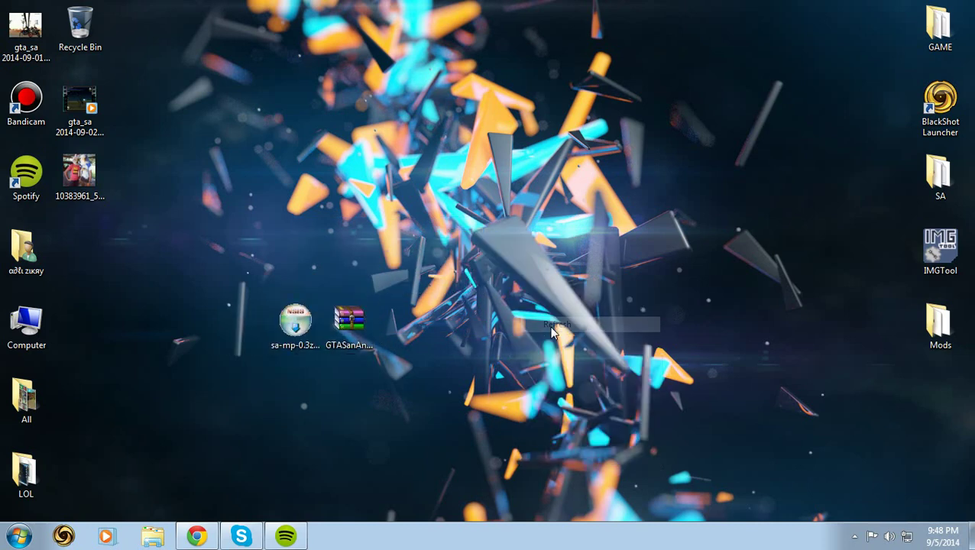
left_click(340, 312)
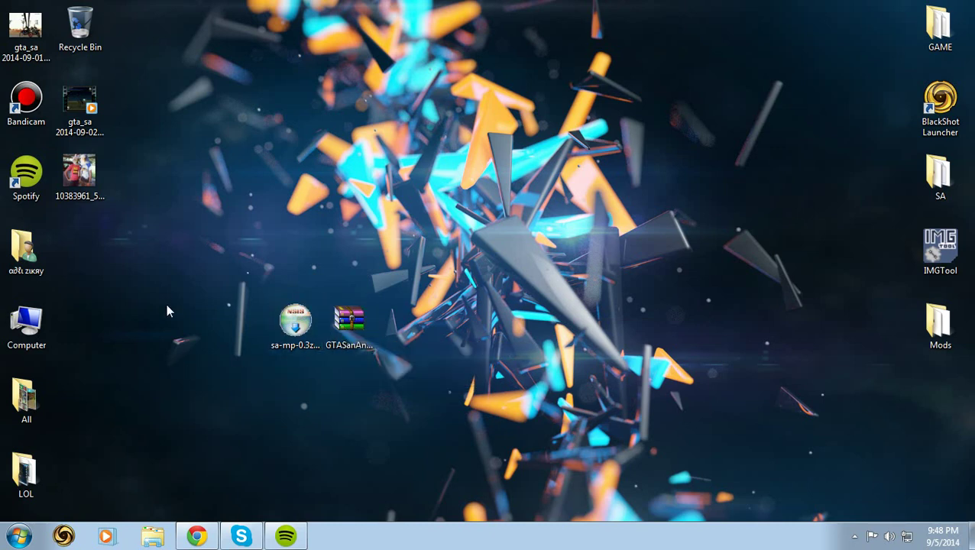
- Drop the 10383961 and two gta_sa files in the Recycle Bin and empty it
left_click_drag(84, 204, 80, 31)
left_click_drag(79, 104, 80, 32)
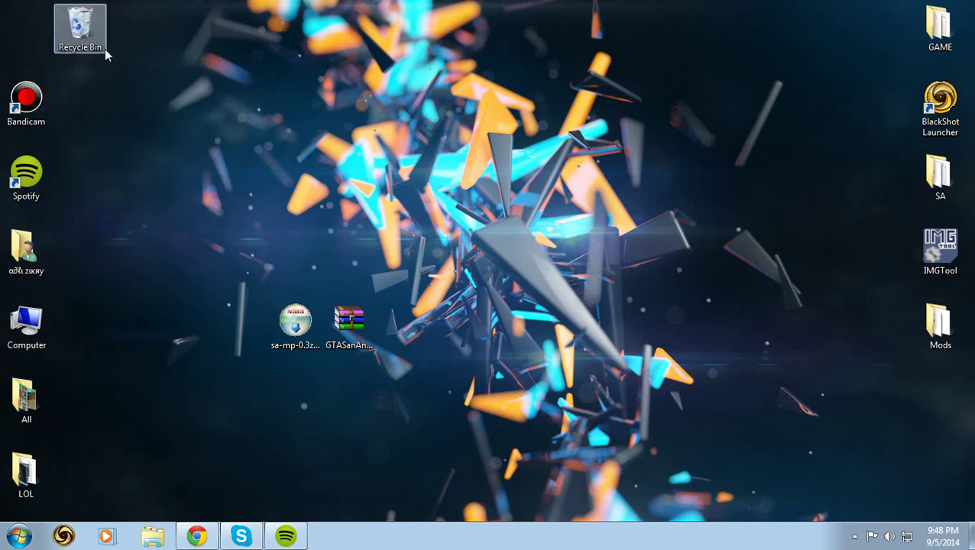
right_click(82, 29)
left_click(131, 53)
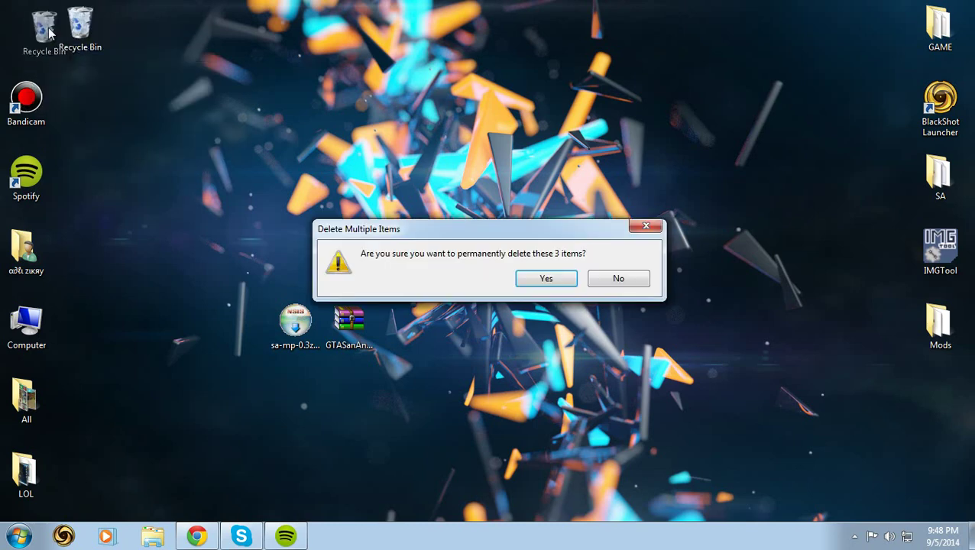
left_click(544, 278)
left_click(282, 443)
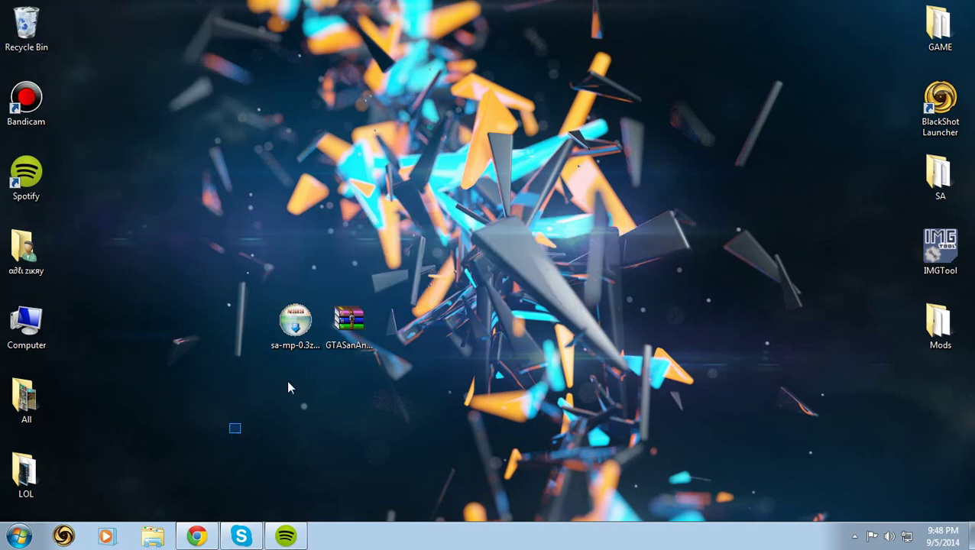
- Open GTASanAndreas.rar in WinRAR, then minimize it back to the desktop
left_click_drag(288, 388, 341, 327)
double_click(341, 325)
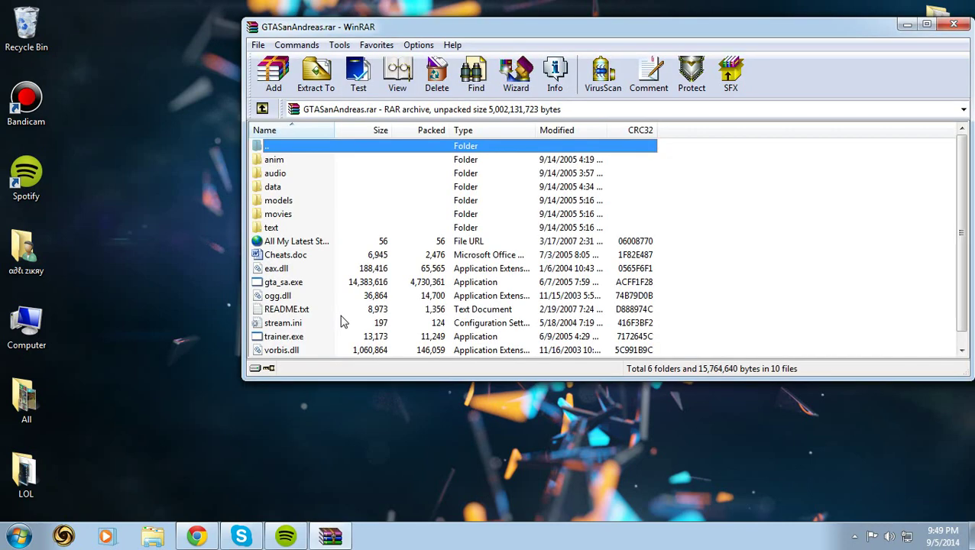
scroll(341, 323, "down", 1)
left_click_drag(330, 289, 307, 158)
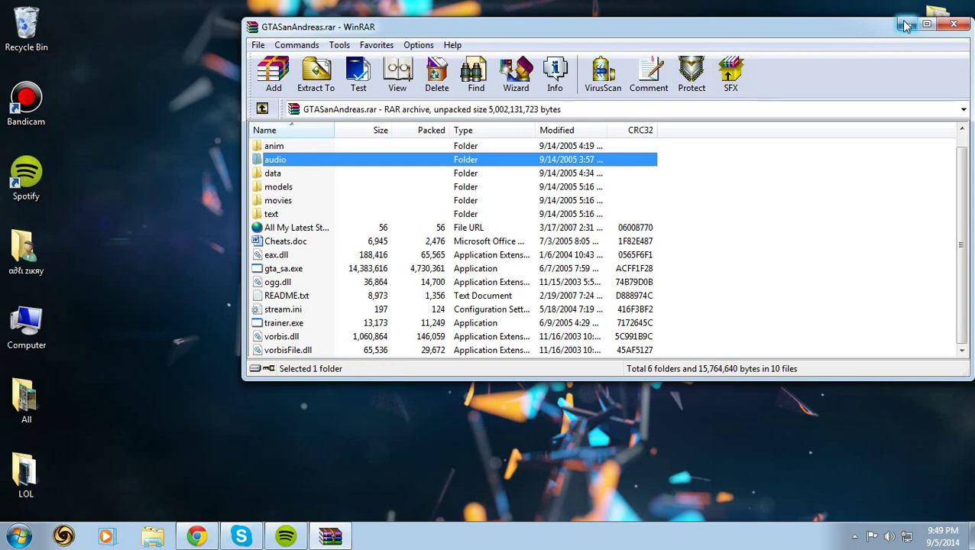
left_click(904, 26)
left_click(567, 276)
right_click(483, 361)
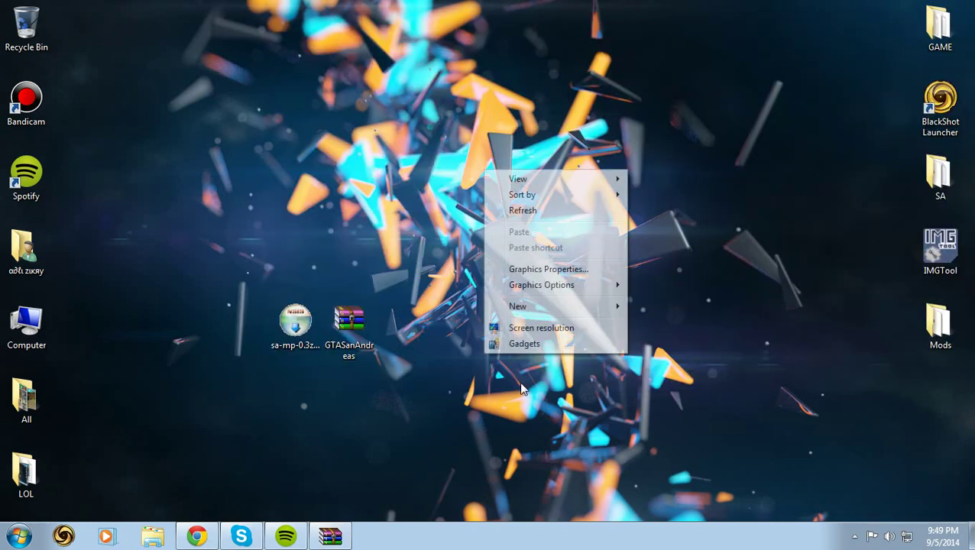
- Make a new desktop folder named SAMP, then reopen GTASanAndreas.rar in WinRAR
mouse_move(545, 315)
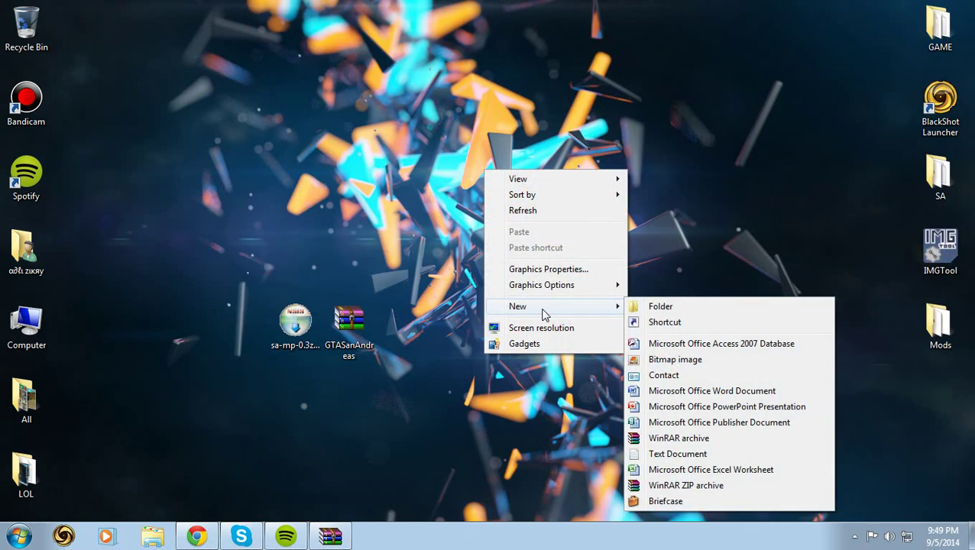
left_click(634, 306)
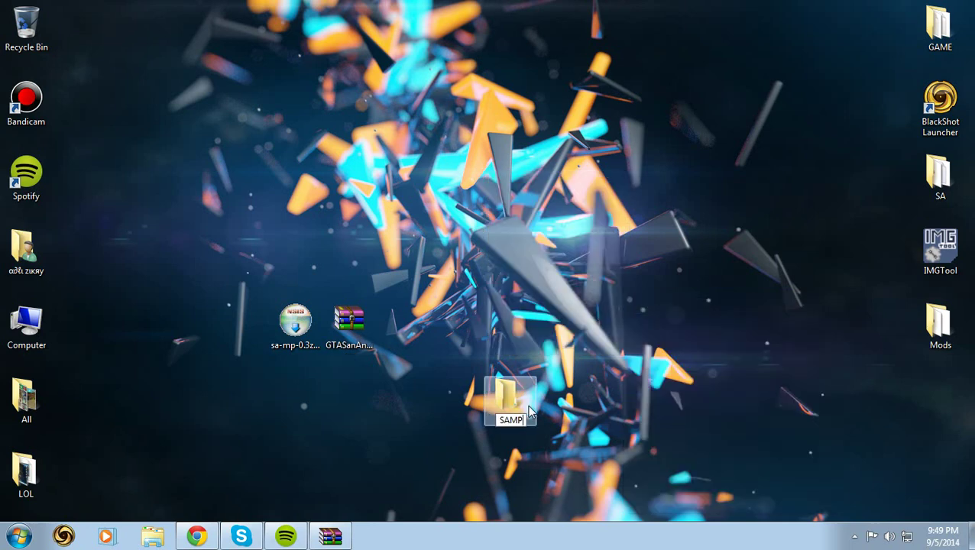
key("Return")
double_click(338, 328)
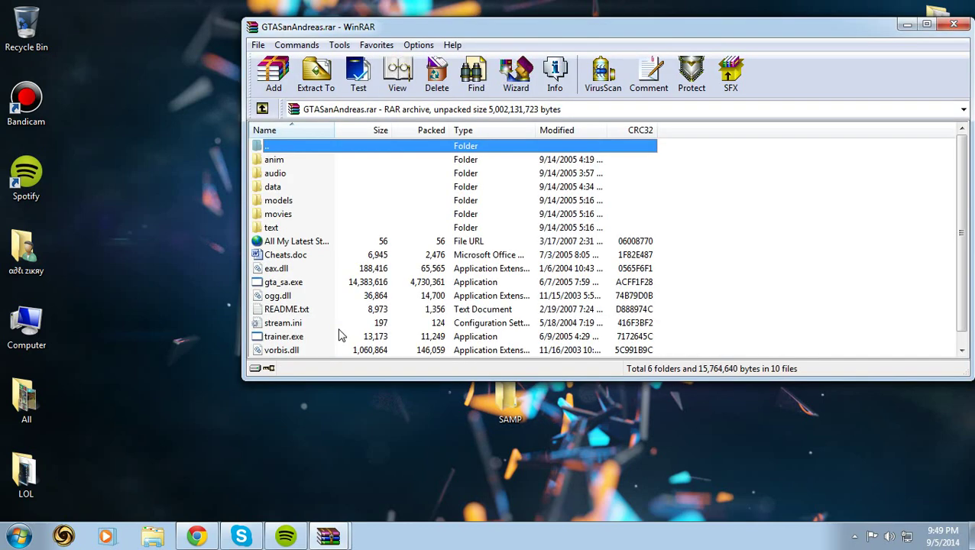
- Extract GTASanAndreas.rar into the Desktop\SAMP folder
left_click(314, 90)
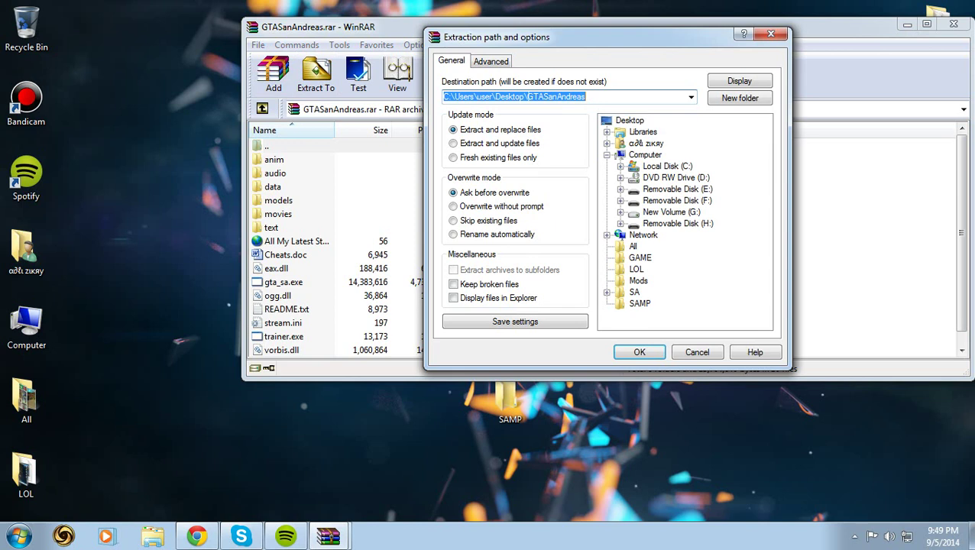
left_click(628, 121)
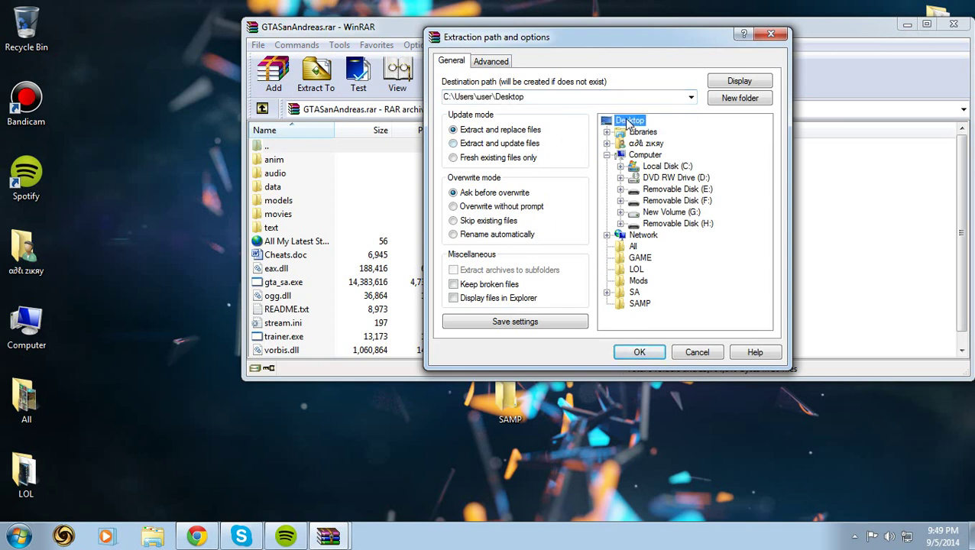
left_click(640, 305)
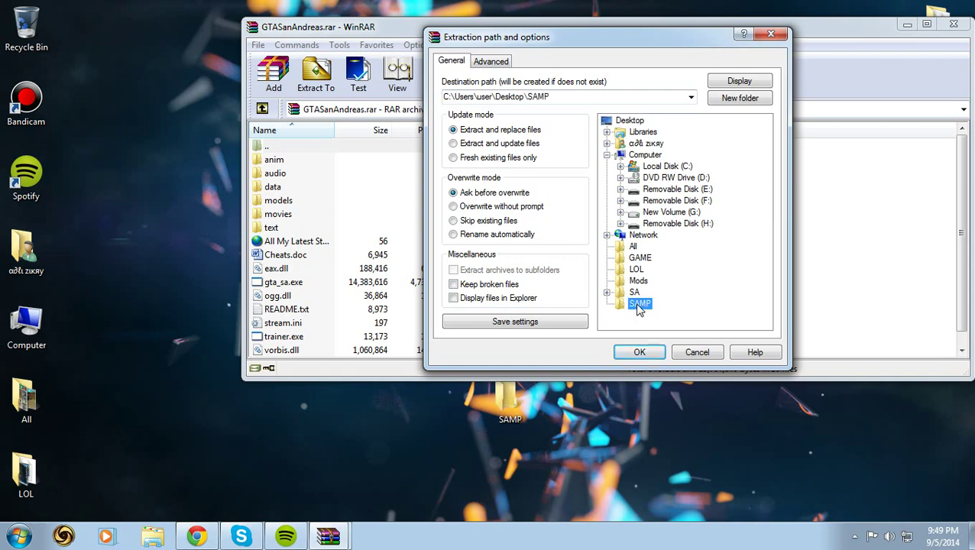
left_click(639, 353)
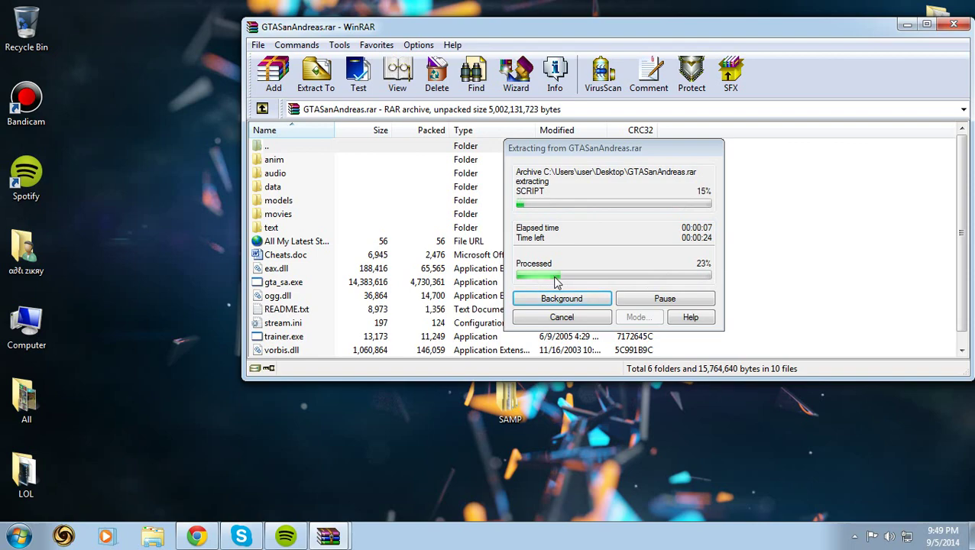
- Cancel the extraction at 24% and close the WinRAR window
left_click(908, 25)
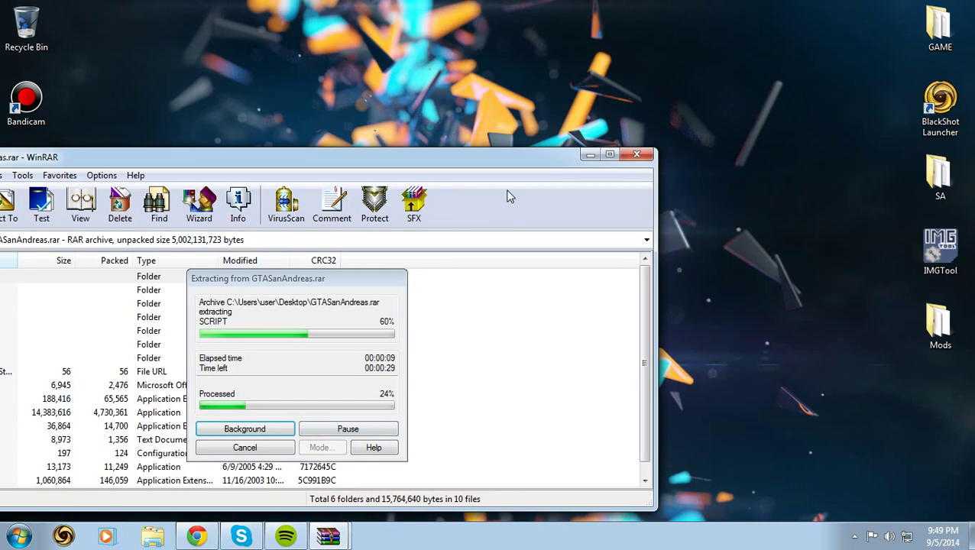
key("alt+Tab")
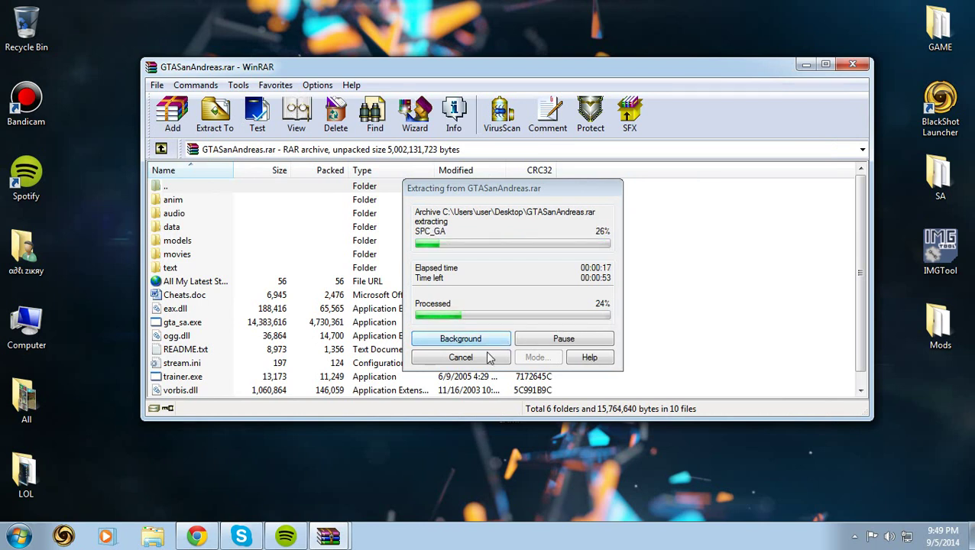
left_click(484, 358)
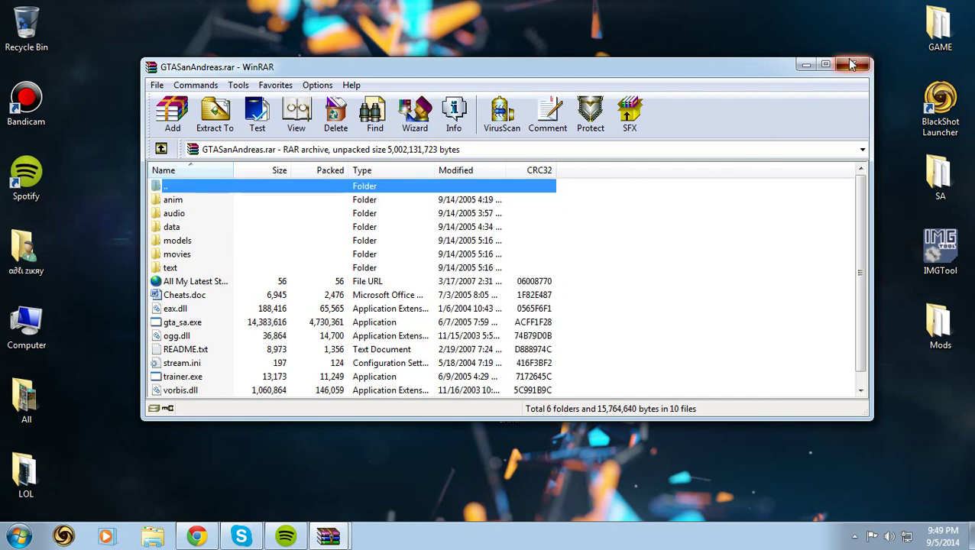
left_click(852, 65)
right_click(602, 277)
- Refresh the desktop and delete the SAMP folder
left_click(631, 309)
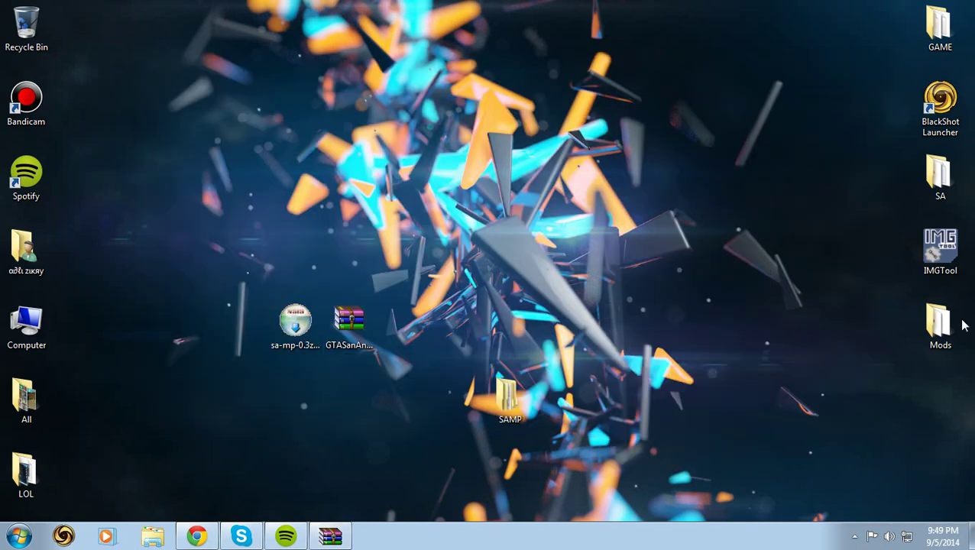
right_click(518, 398)
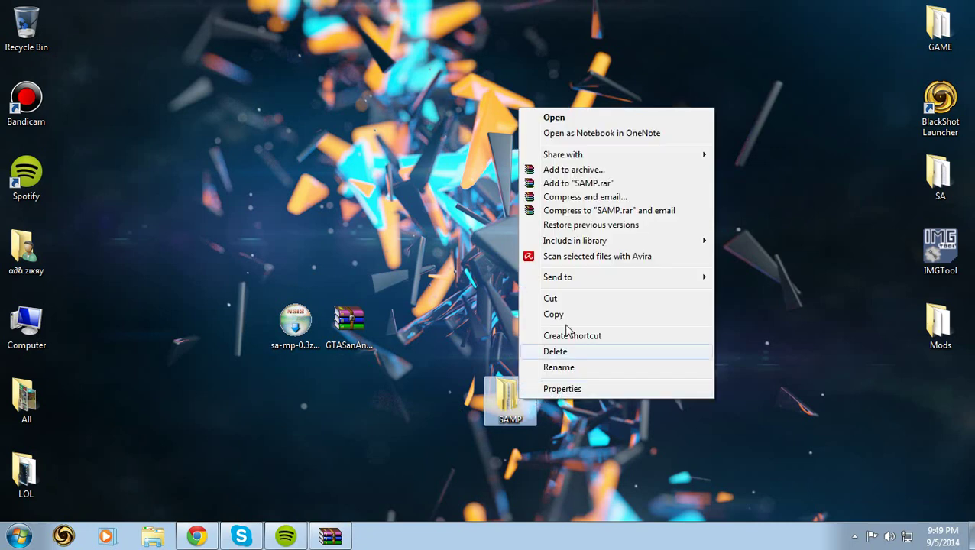
left_click(555, 352)
left_click(549, 320)
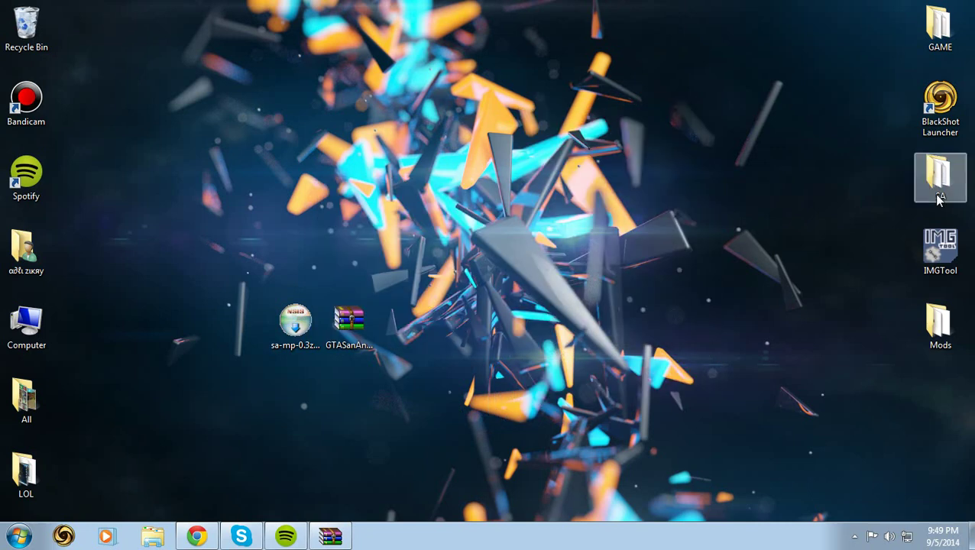
- Inspect the SA game folder, close it, and refresh the desktop
double_click(941, 183)
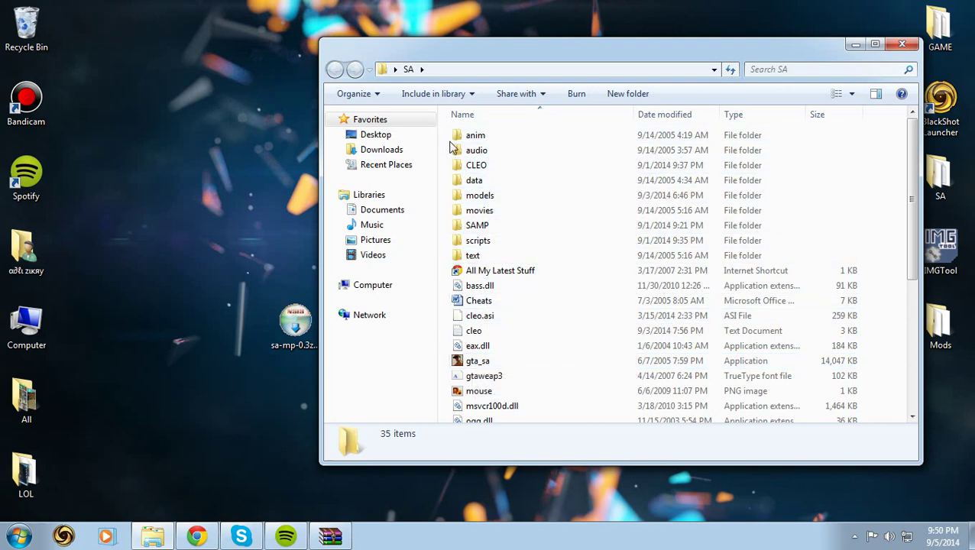
left_click_drag(451, 144, 536, 115)
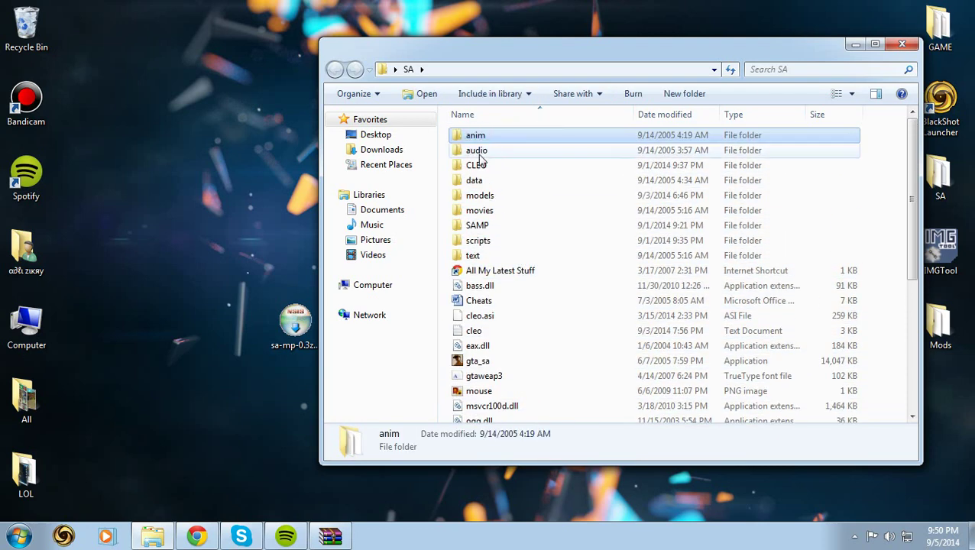
left_click(893, 46)
right_click(801, 145)
left_click(821, 187)
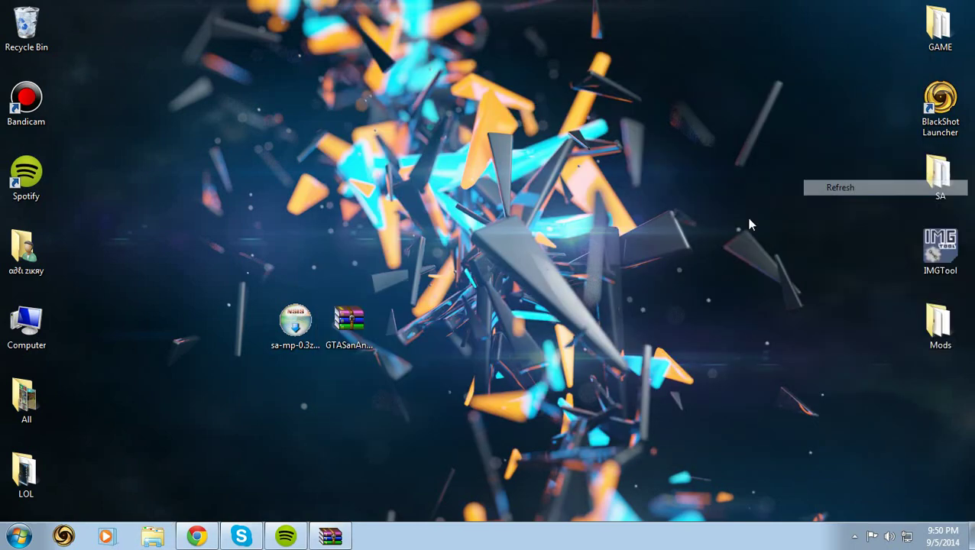
left_click(242, 536)
- Go to sa-mp.com in the browser and open its Downloads page
left_click(197, 536)
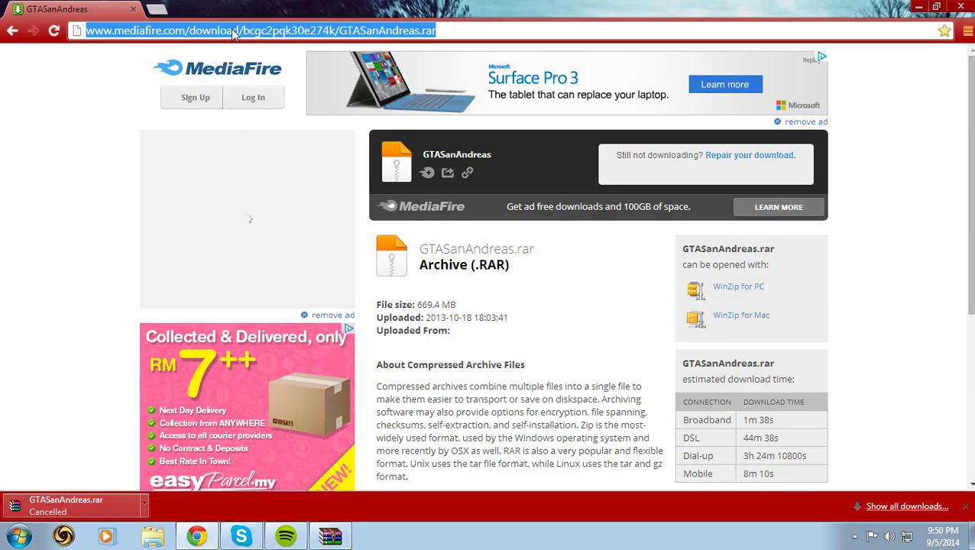
type("sa-mp.c")
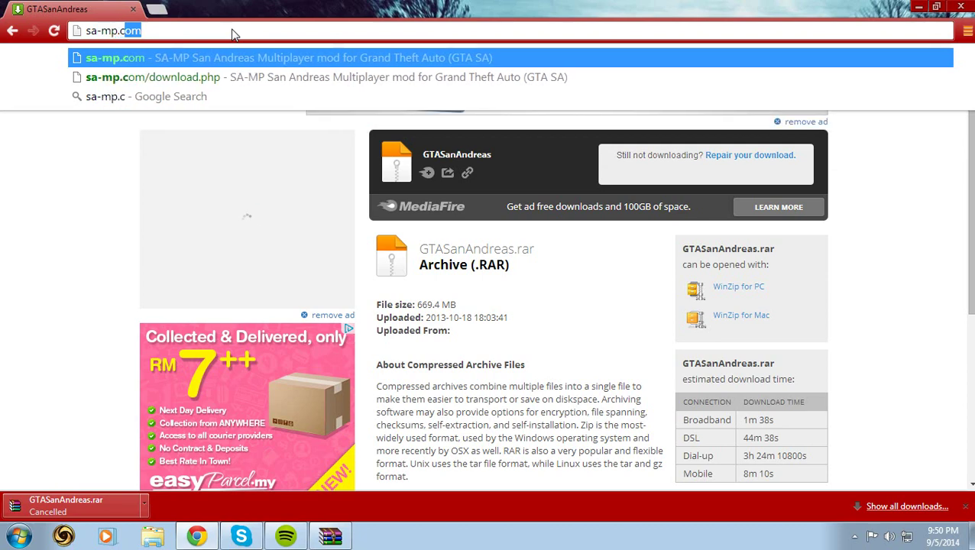
key("Return")
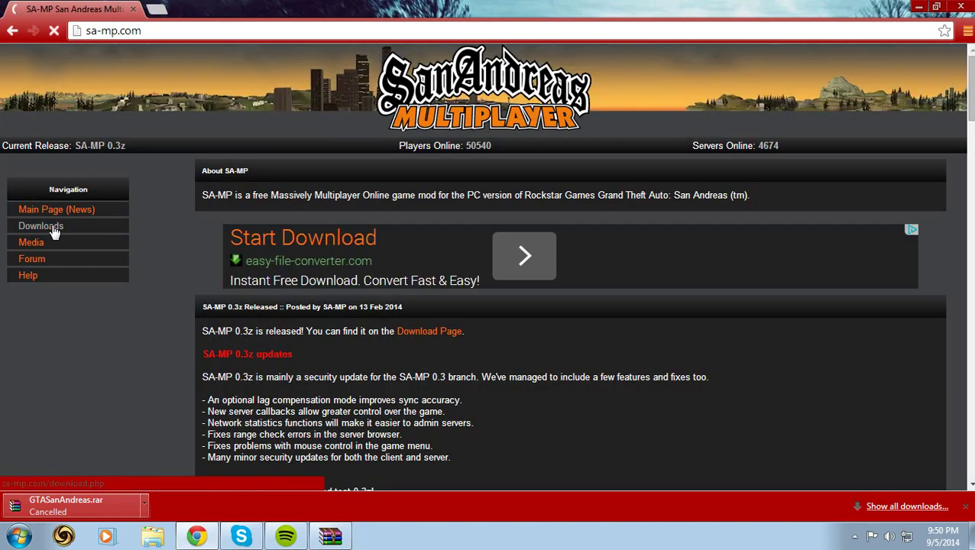
left_click(41, 226)
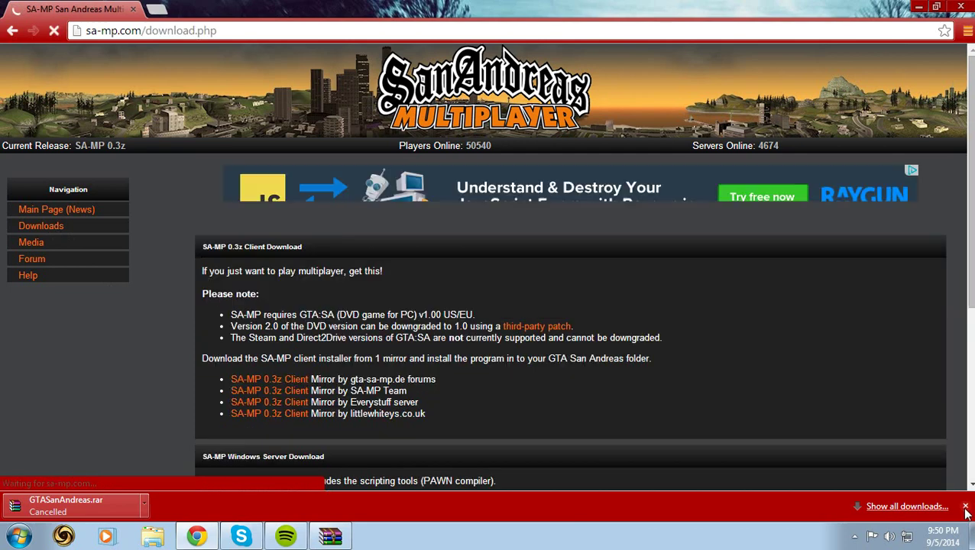
- Download the SA-MP 0.3z client from the SA-MP Team mirror and keep it despite the warning
scroll(382, 337, "down", 2)
left_click_drag(213, 293, 366, 216)
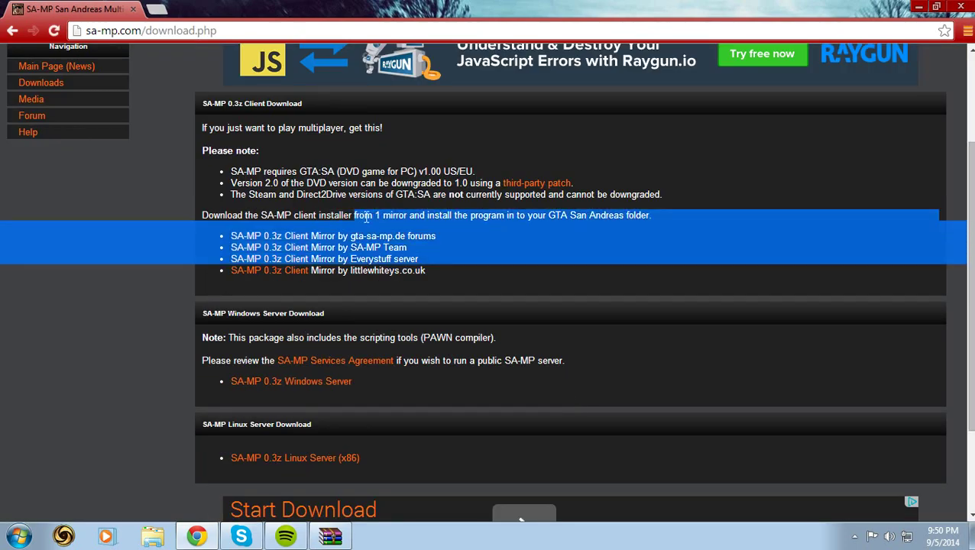
left_click(497, 290)
left_click_drag(497, 291, 202, 216)
left_click_drag(427, 274, 407, 285)
left_click(210, 278)
left_click(285, 326)
scroll(285, 327, "up", 1)
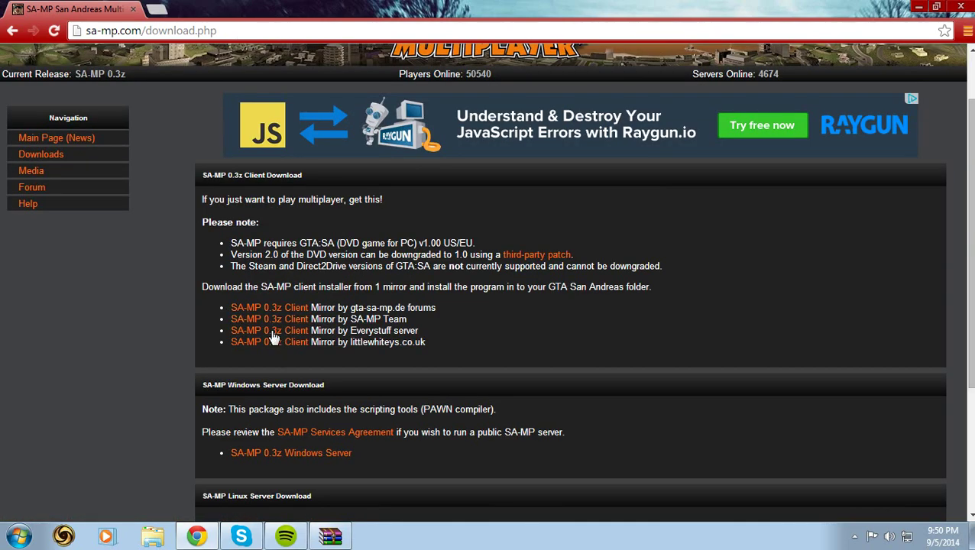
left_click_drag(416, 320, 338, 320)
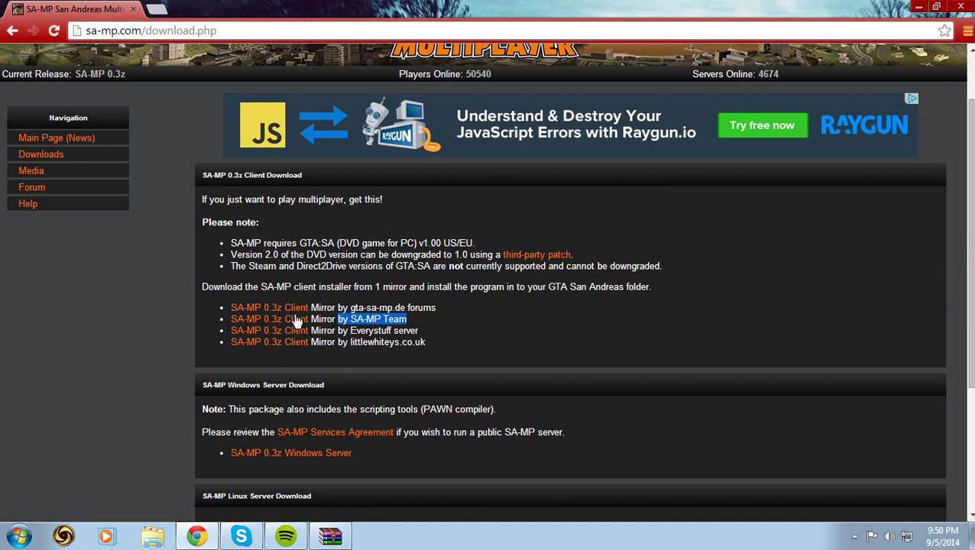
left_click(280, 319)
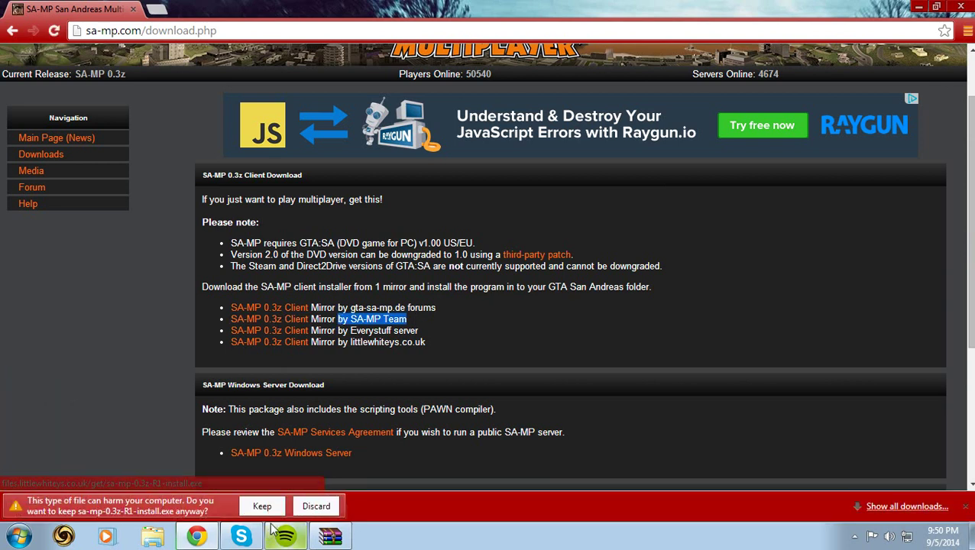
left_click(262, 506)
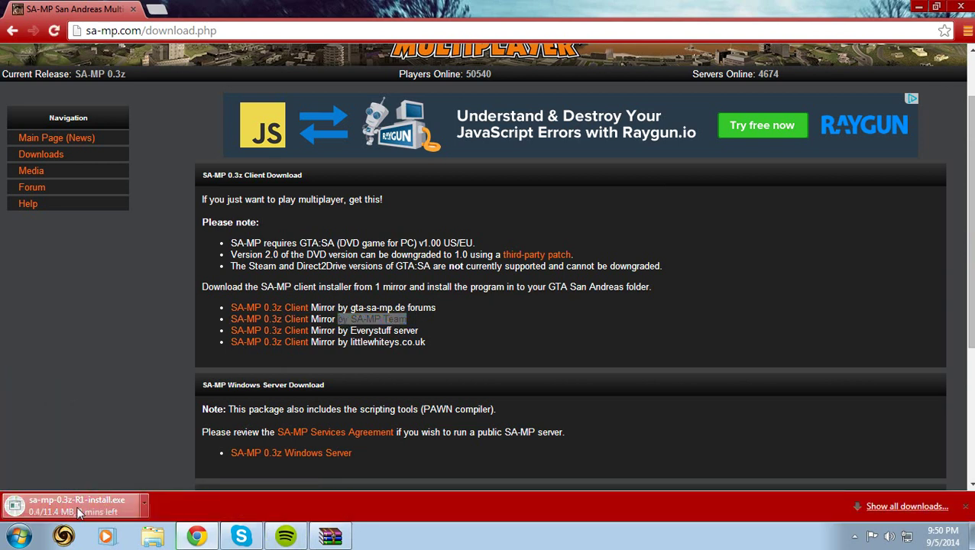
- Cancel the running installer download and minimize Skype
left_click(145, 506)
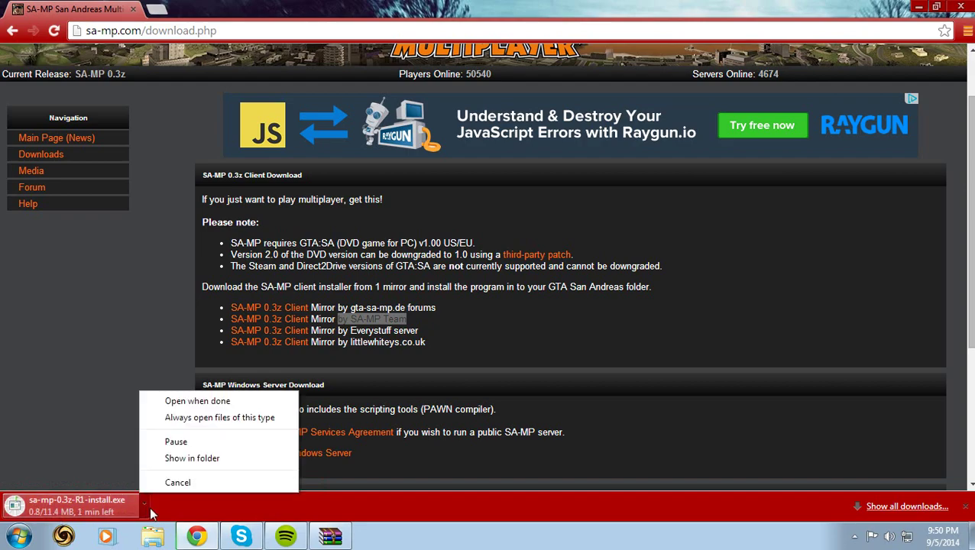
left_click(174, 482)
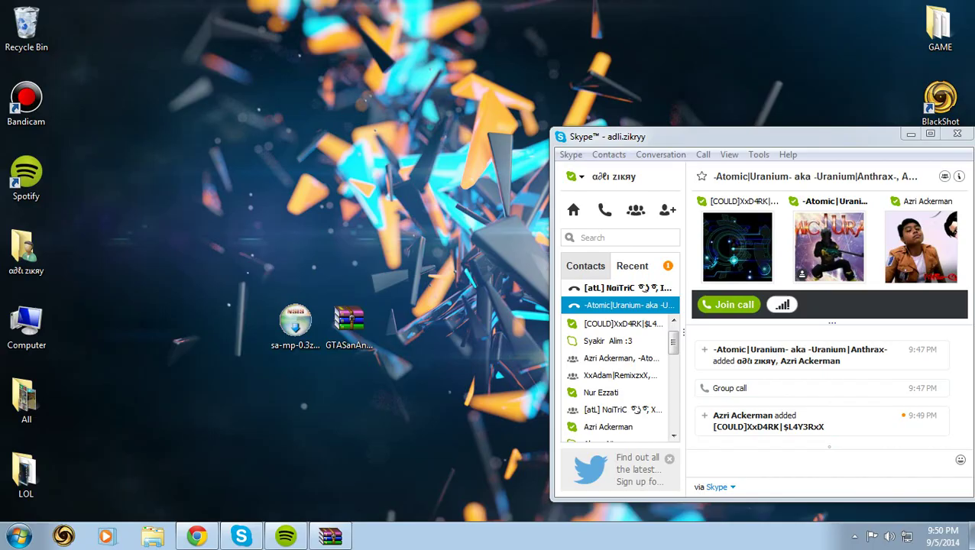
left_click(295, 325)
left_click(911, 134)
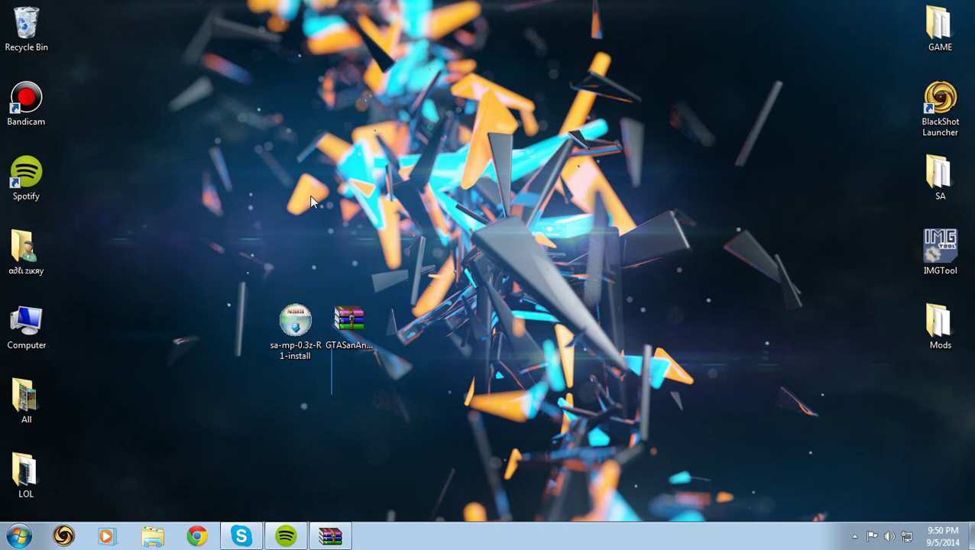
- Run the SA-MP 0.3z-R1 installer, accept the license, install into Desktop\SA, and finish
double_click(297, 319)
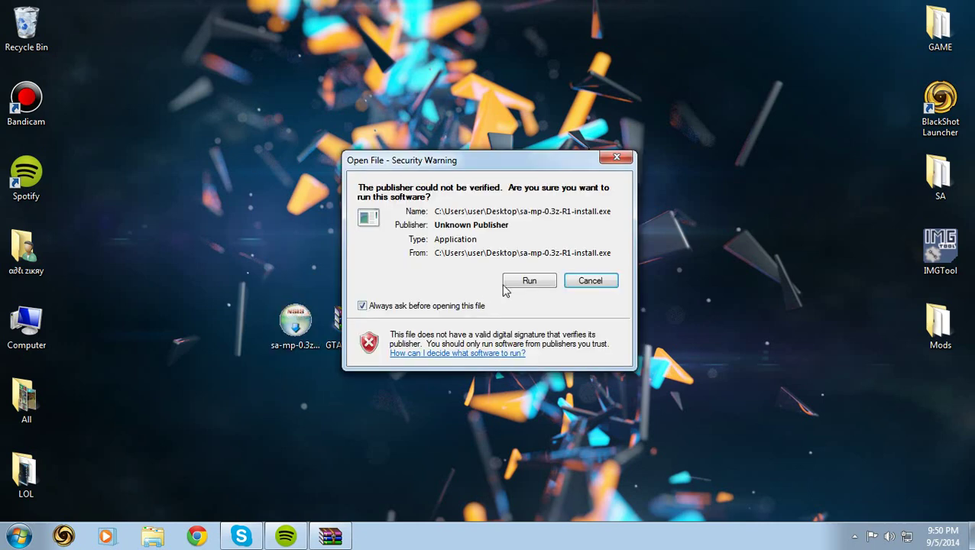
left_click(528, 282)
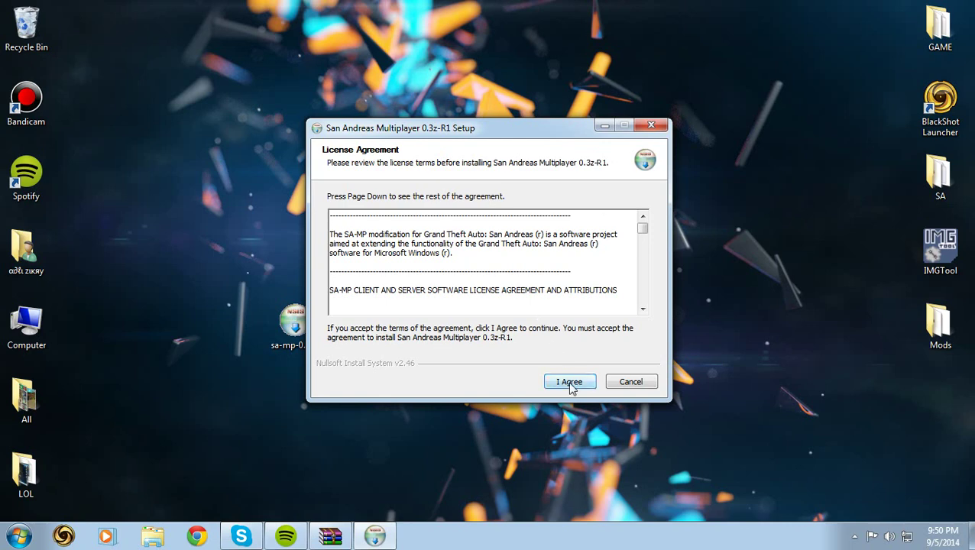
left_click(570, 382)
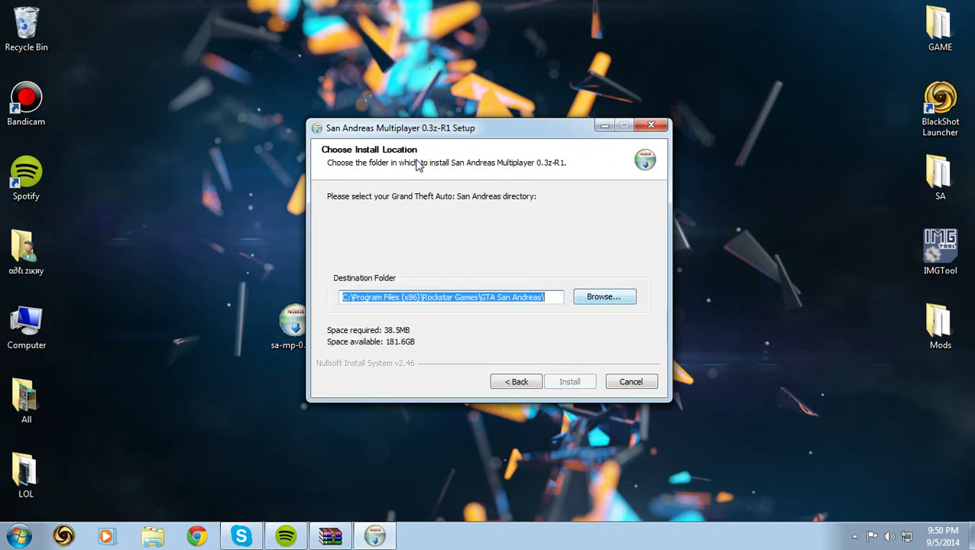
left_click_drag(398, 132, 400, 114)
left_click(597, 283)
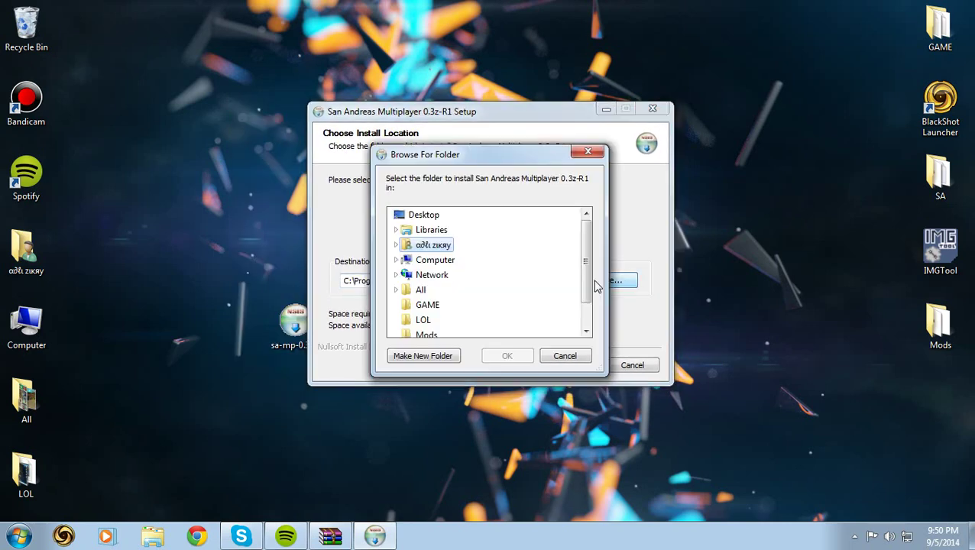
scroll(588, 285, "down", 1)
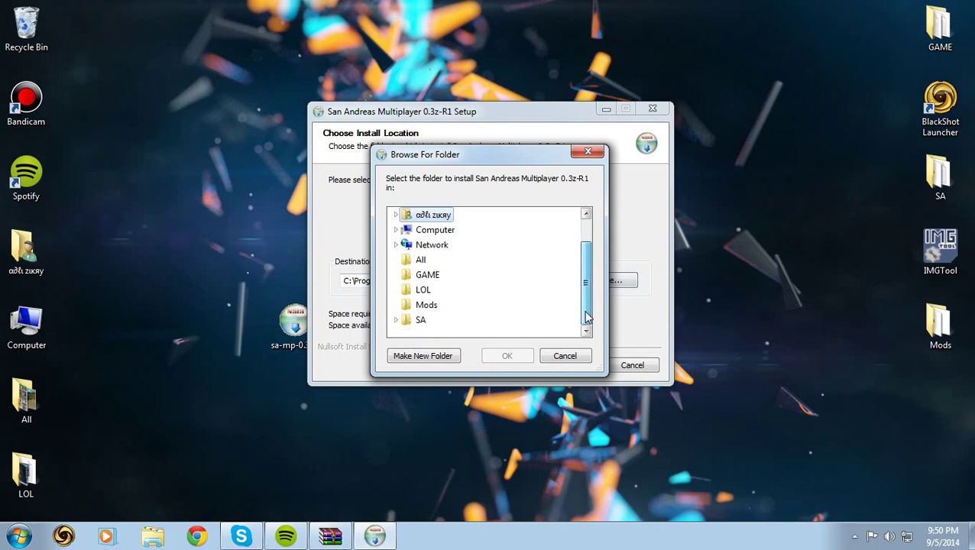
left_click(409, 322)
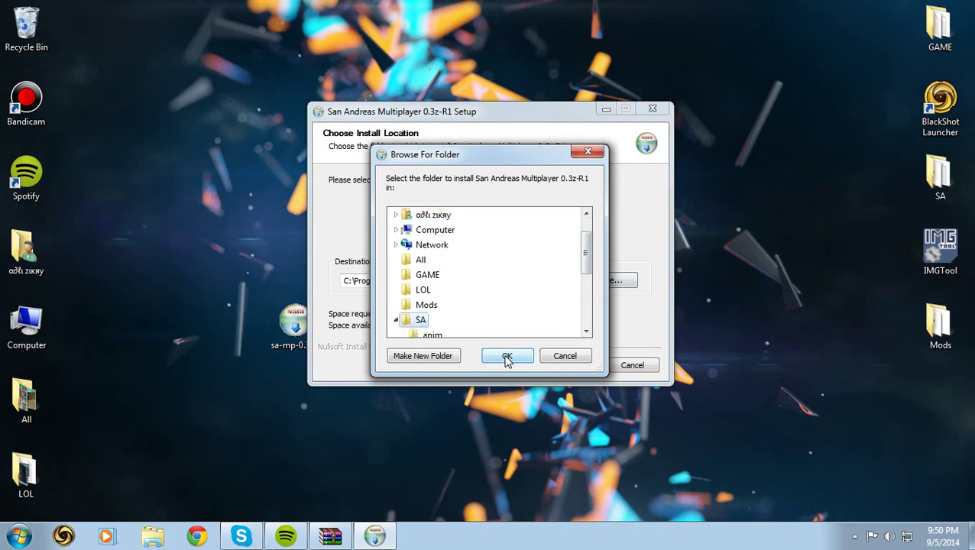
left_click(506, 357)
left_click(574, 370)
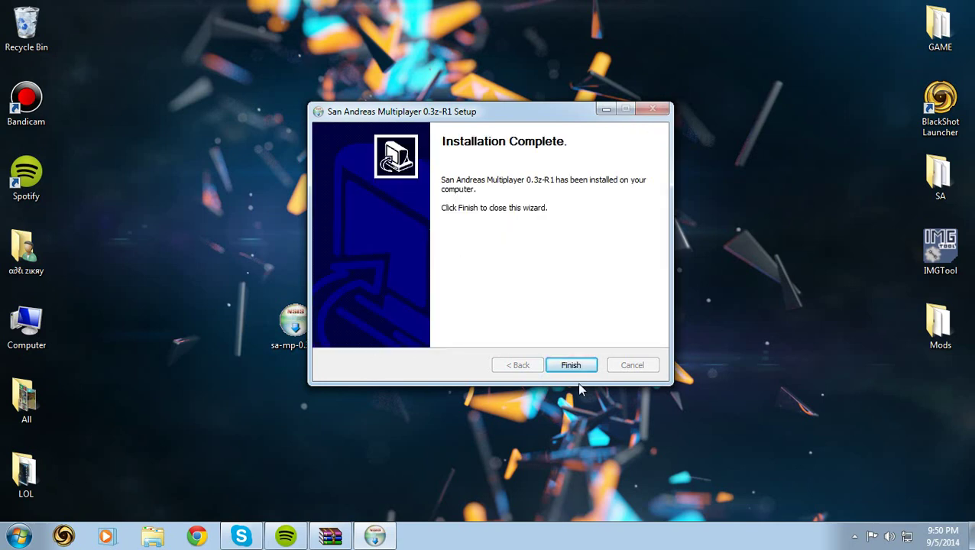
left_click(573, 366)
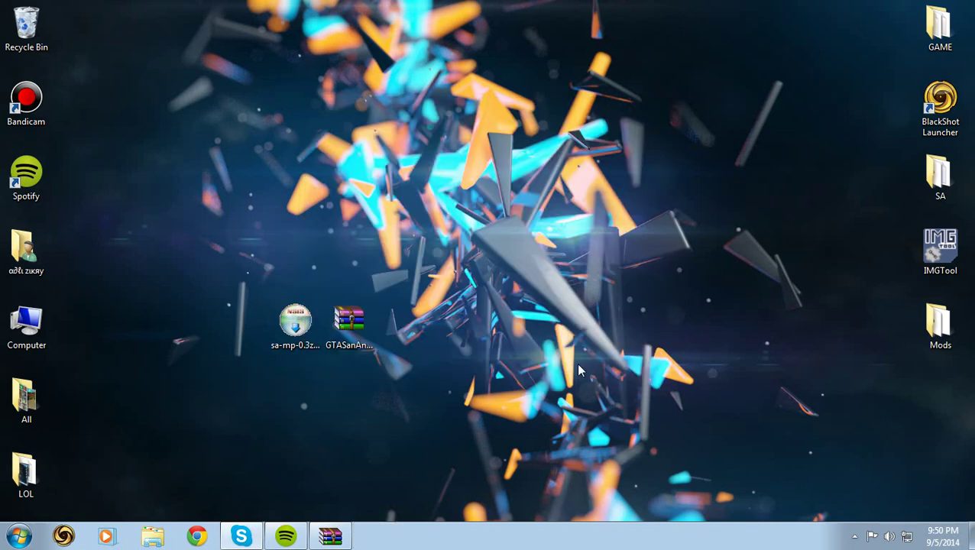
- Launch samp from the SA folder and load the Internet list of 22 servers
double_click(941, 187)
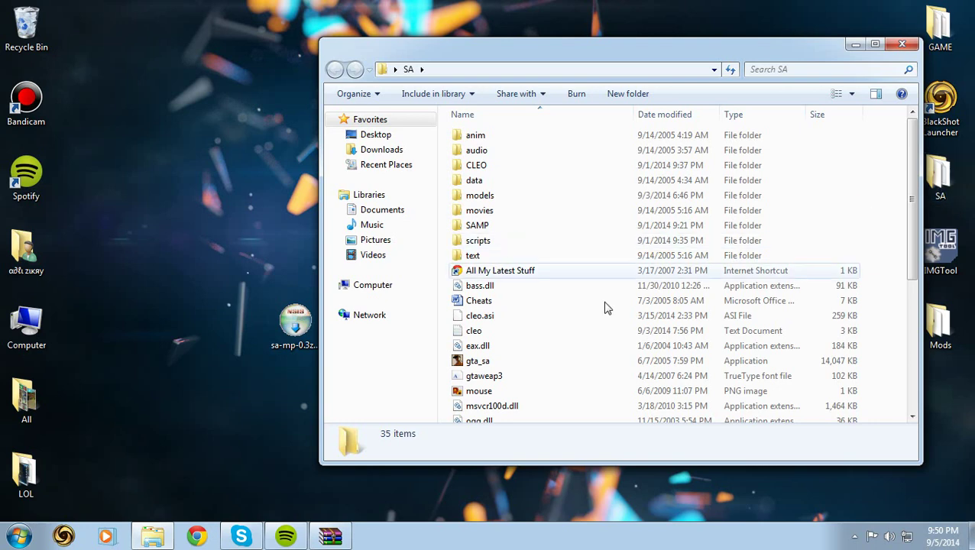
left_click_drag(914, 274, 908, 370)
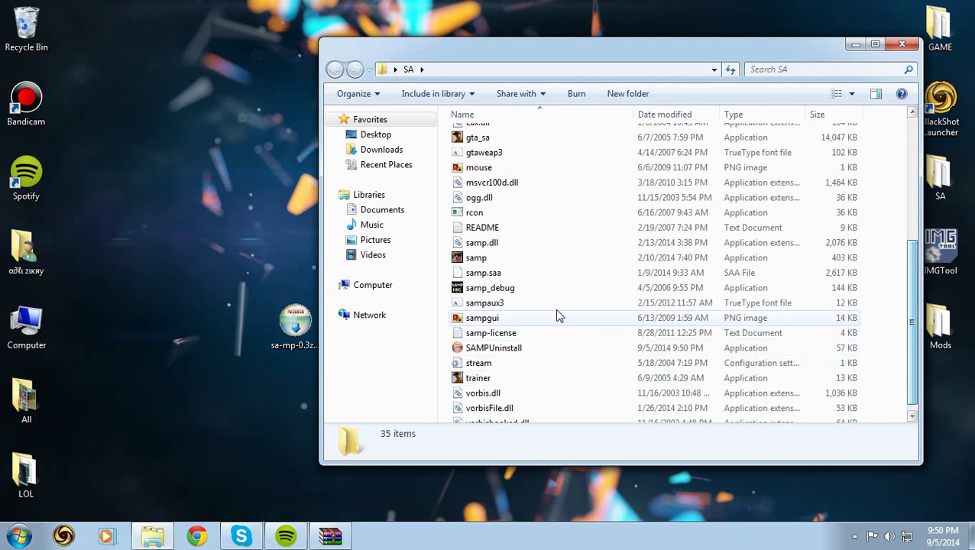
left_click(475, 260)
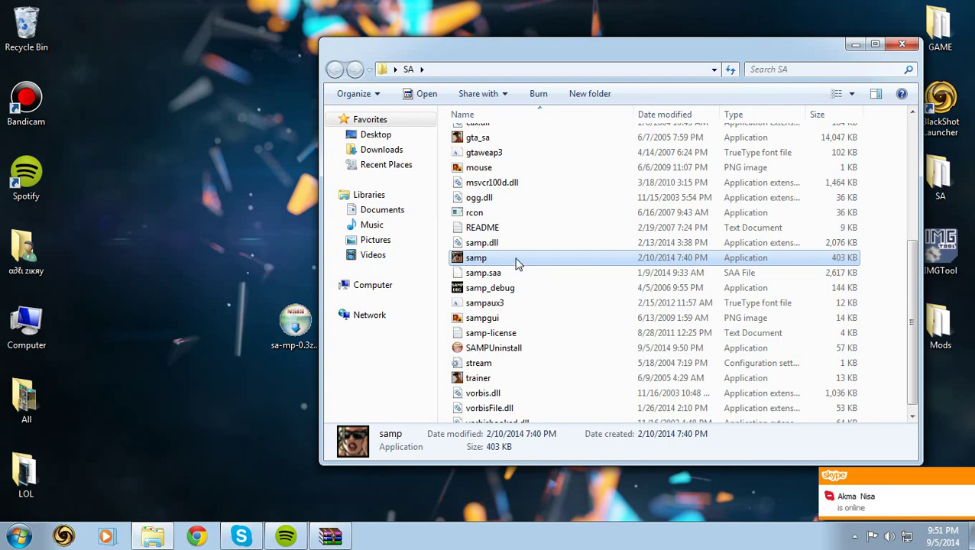
left_click(967, 478)
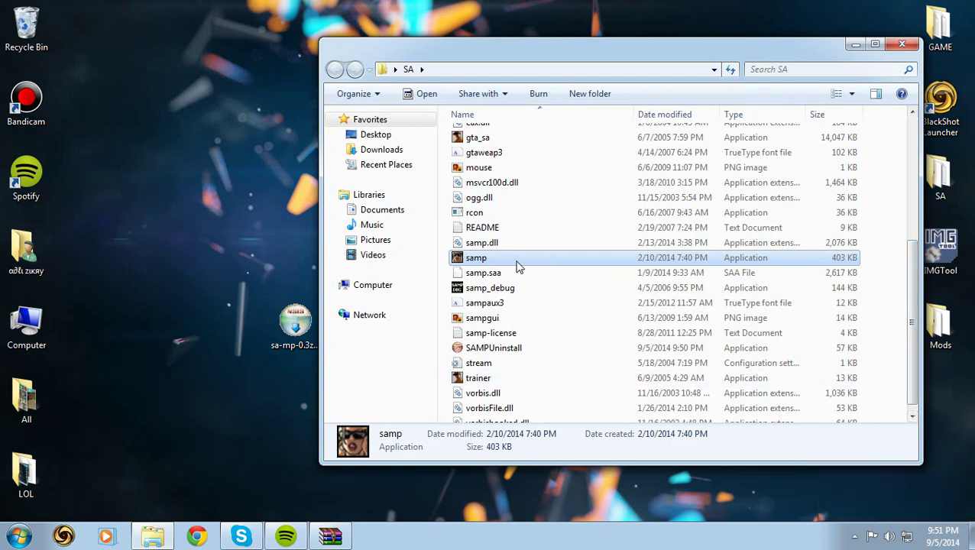
double_click(517, 266)
left_click(283, 462)
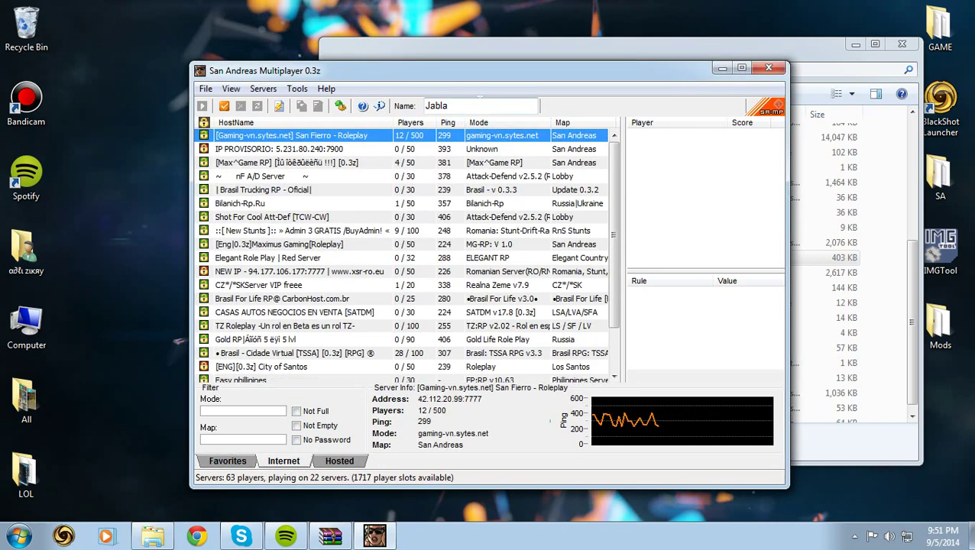
- Select the player name, then view details of Brasil, Shot For Cool, City of Santos and Bilanich-Rp.Ru servers
double_click(437, 106)
left_click(449, 105)
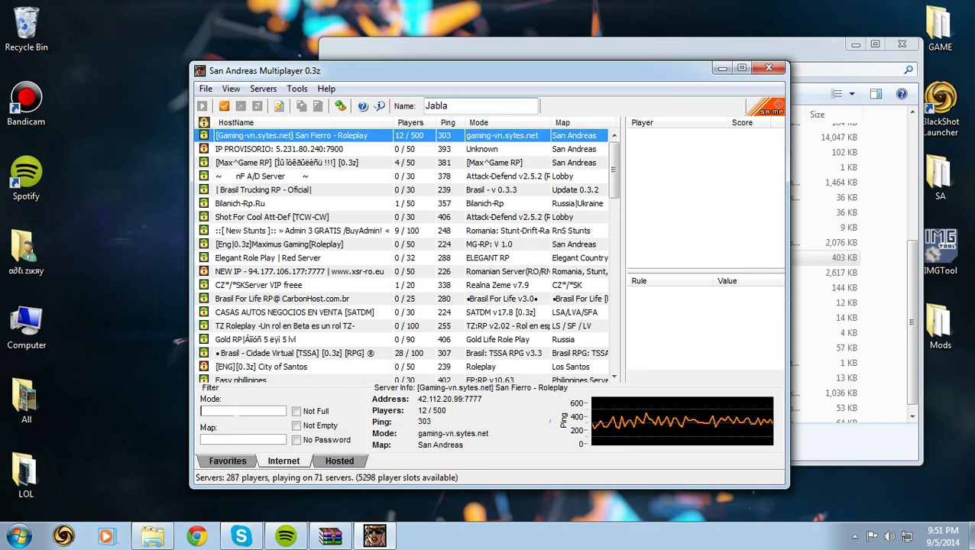
left_click(474, 354)
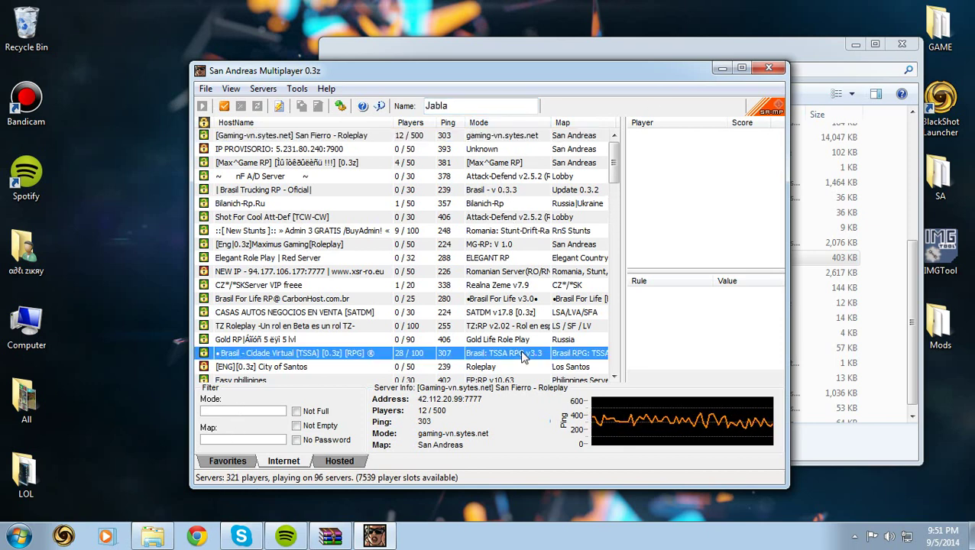
left_click(526, 217)
left_click(522, 367)
left_click(522, 203)
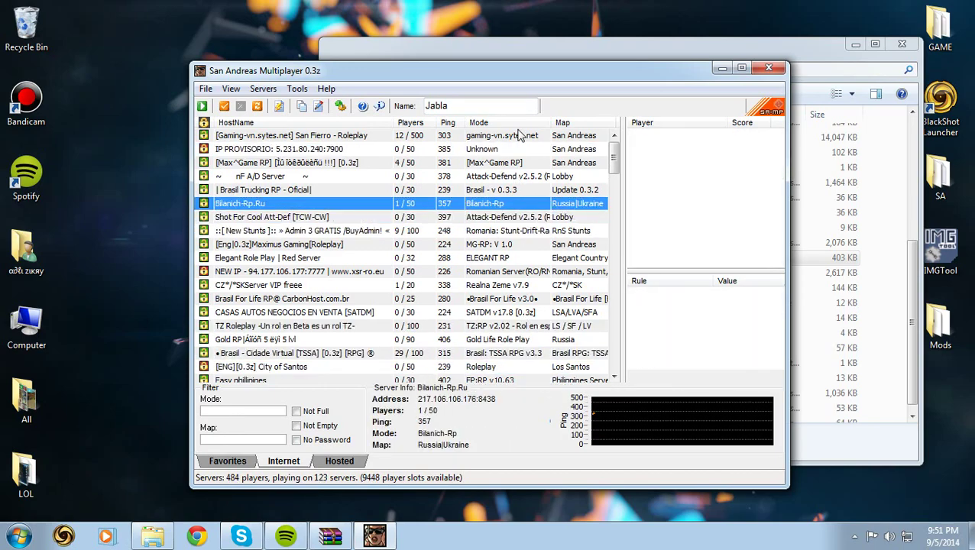
left_click_drag(614, 165, 604, 126)
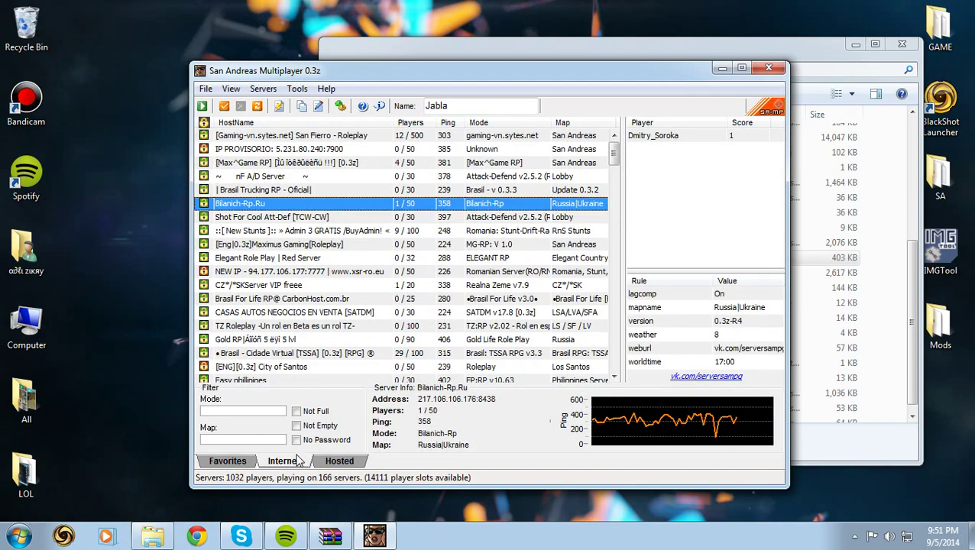
- Check the Hosted list and New Stunts, then add Brasil - Cidade Virtual to favorites
left_click(348, 463)
left_click(306, 463)
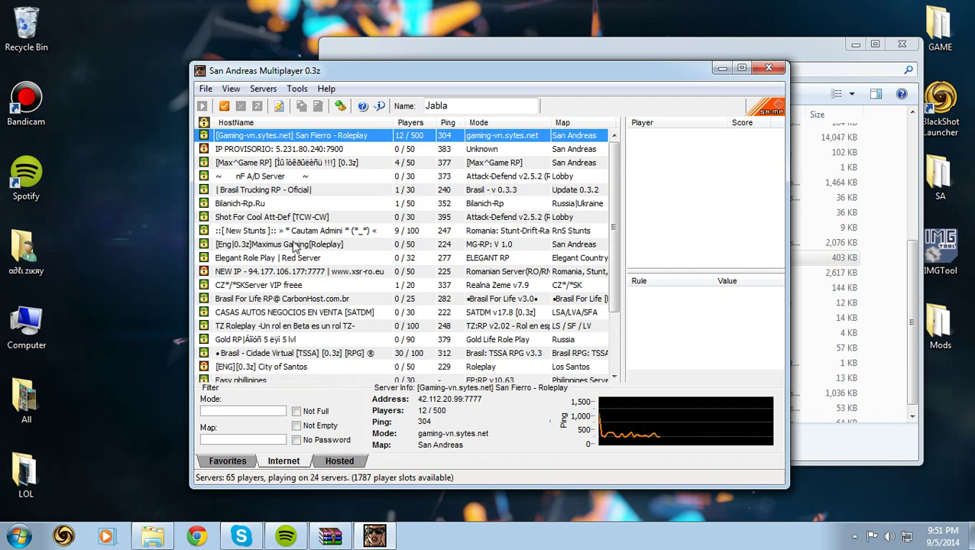
left_click(306, 233)
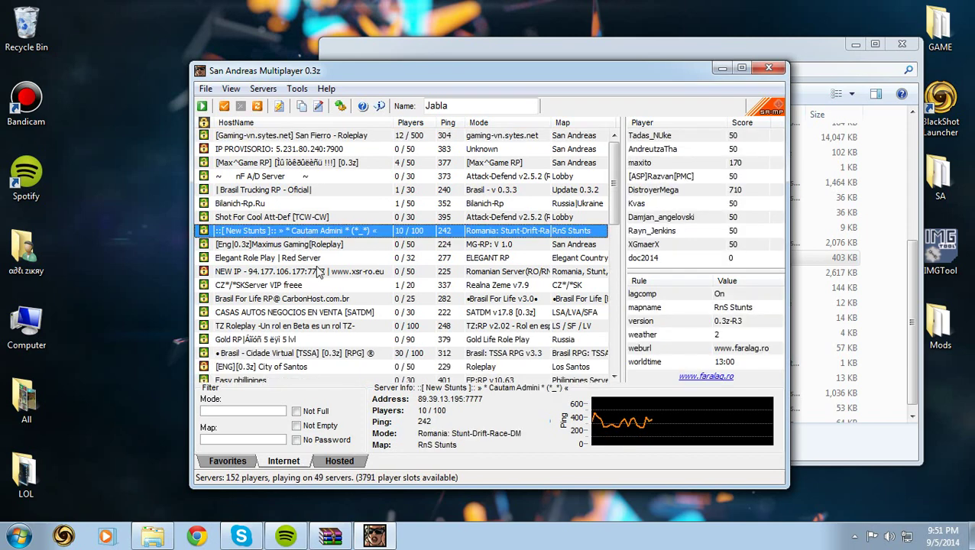
right_click(323, 358)
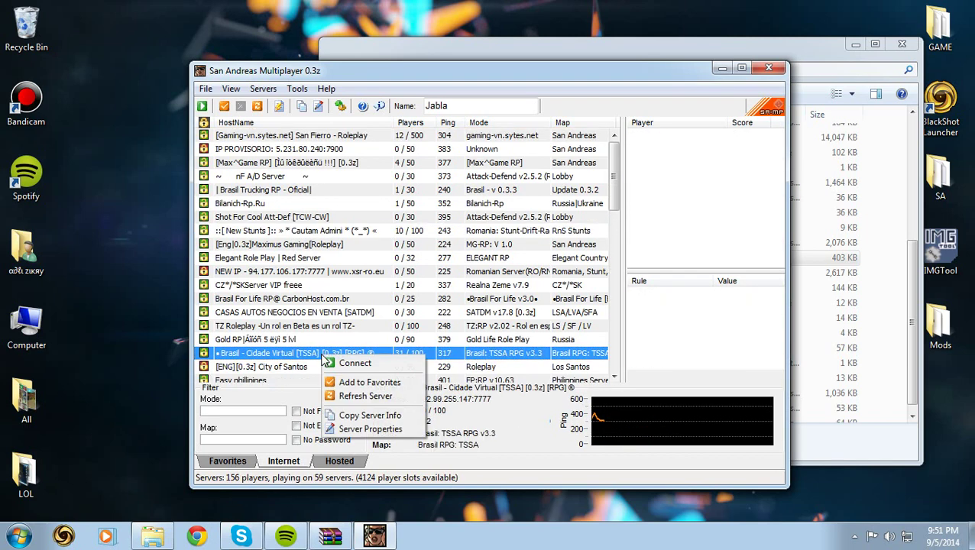
left_click(369, 383)
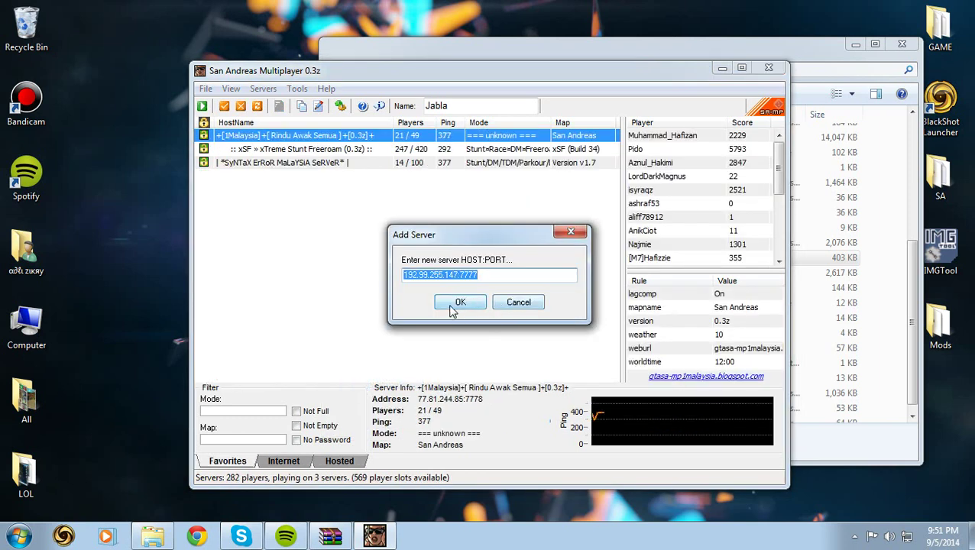
- Cancel the server addition and compare the details of the three favorite servers, including xSF and SyNTaX ErRoR MaLaYSiA
left_click(518, 303)
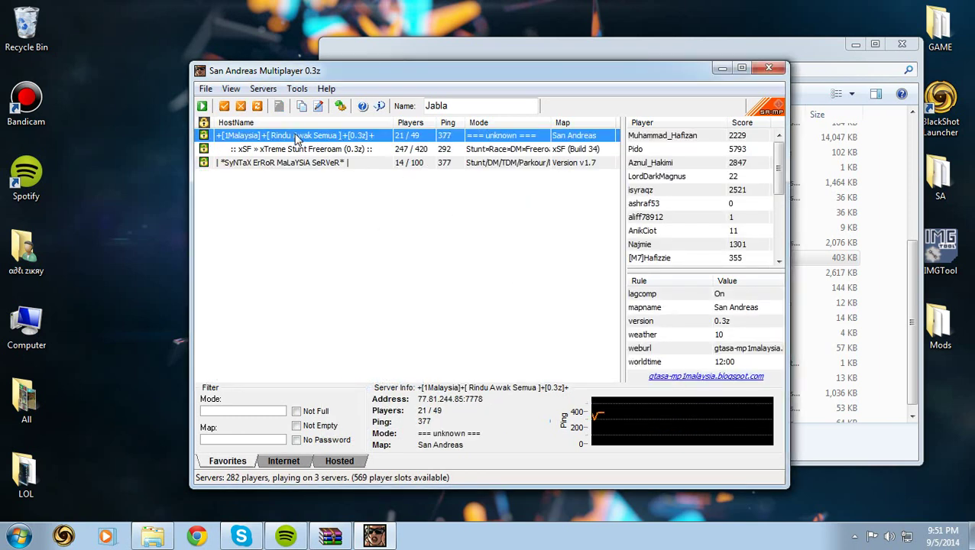
left_click(299, 149)
left_click(302, 162)
left_click(300, 136)
left_click(302, 149)
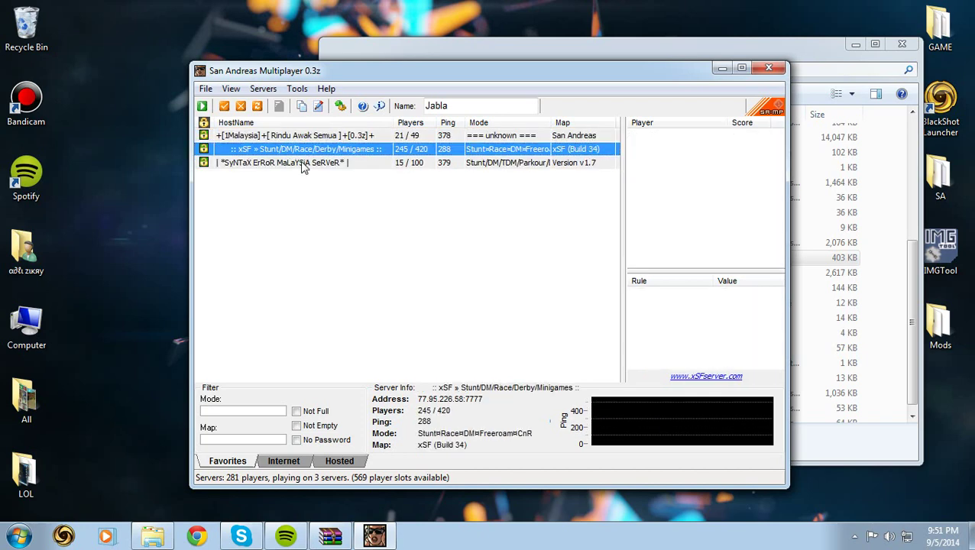
left_click(302, 162)
left_click(302, 135)
left_click(304, 149)
left_click(305, 162)
left_click(305, 136)
left_click(308, 150)
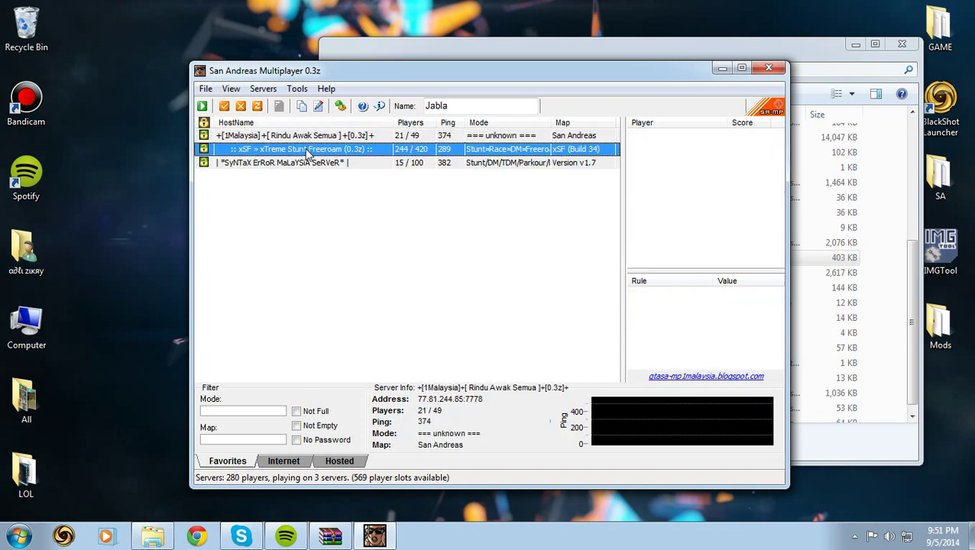
left_click(308, 162)
- Empty the Recycle Bin, deleting the SAMP folder, then connect to the [1Malaysia] Rindu Awak Semua server
right_click(23, 33)
left_click(79, 55)
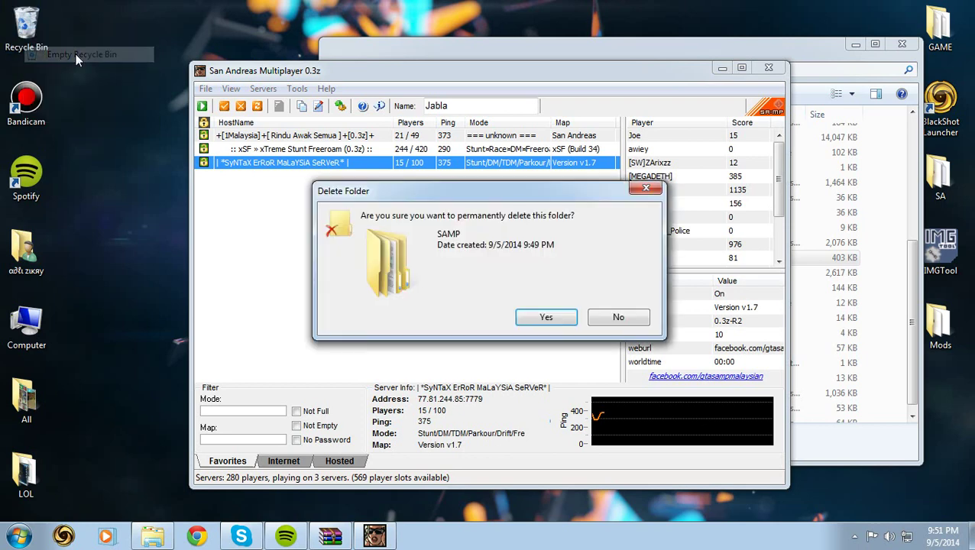
left_click(545, 317)
double_click(260, 137)
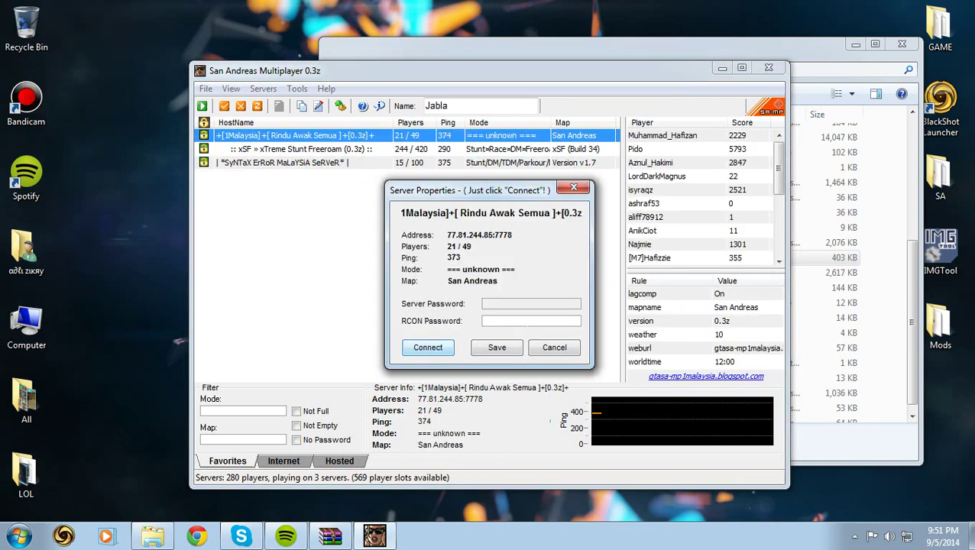
left_click(428, 347)
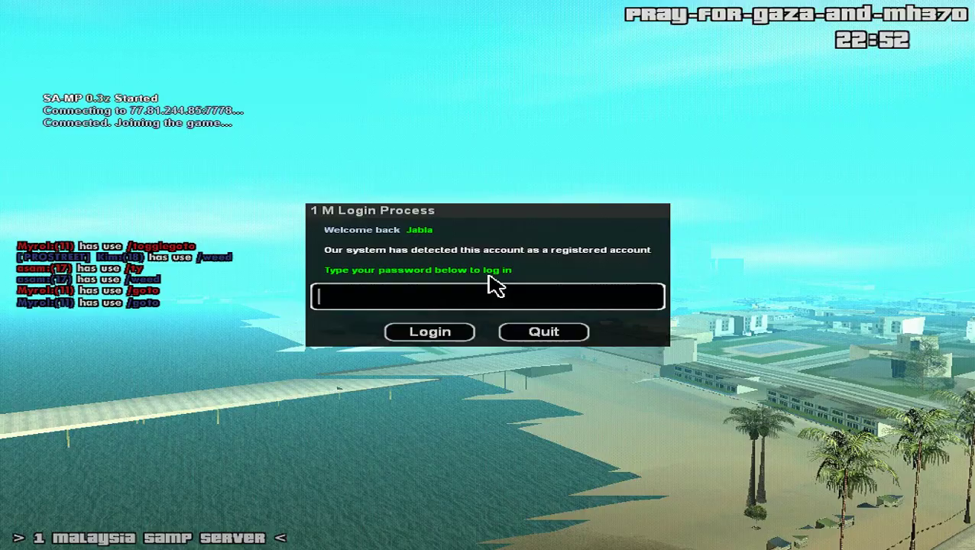
- Log in with the account password, spawn the character, and enter the world-entry password
key("Return")
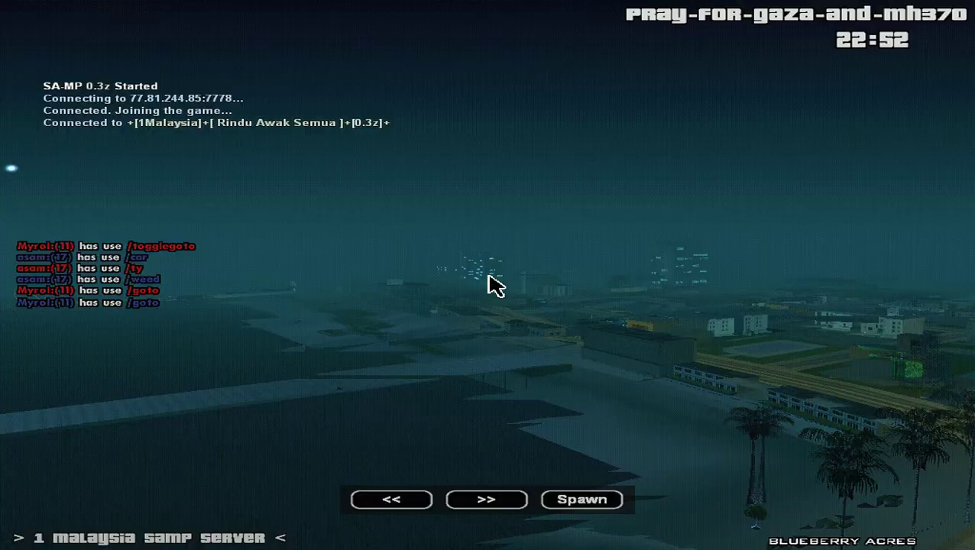
key("shift")
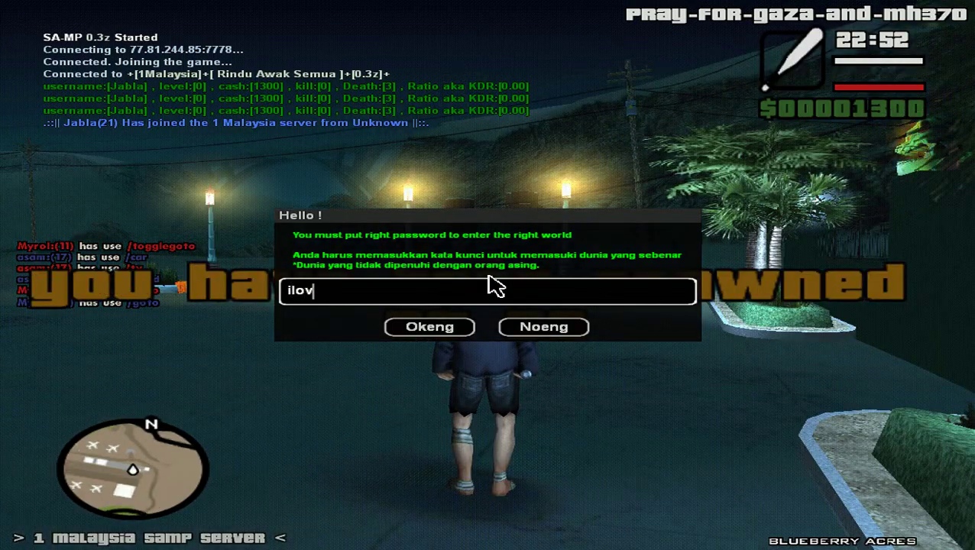
key("Return")
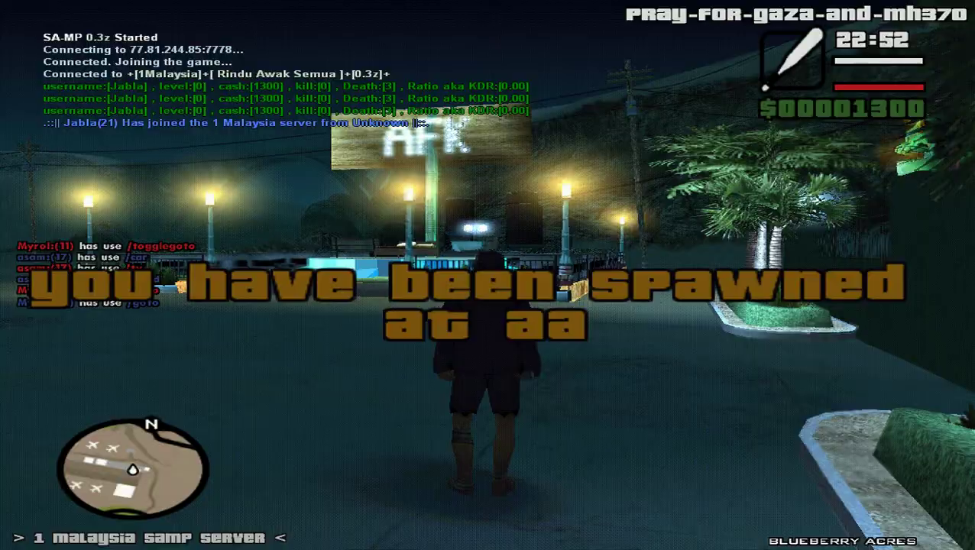
- Open the in-game chat, then leave the game for the desktop
scroll(488, 275, "down", 1)
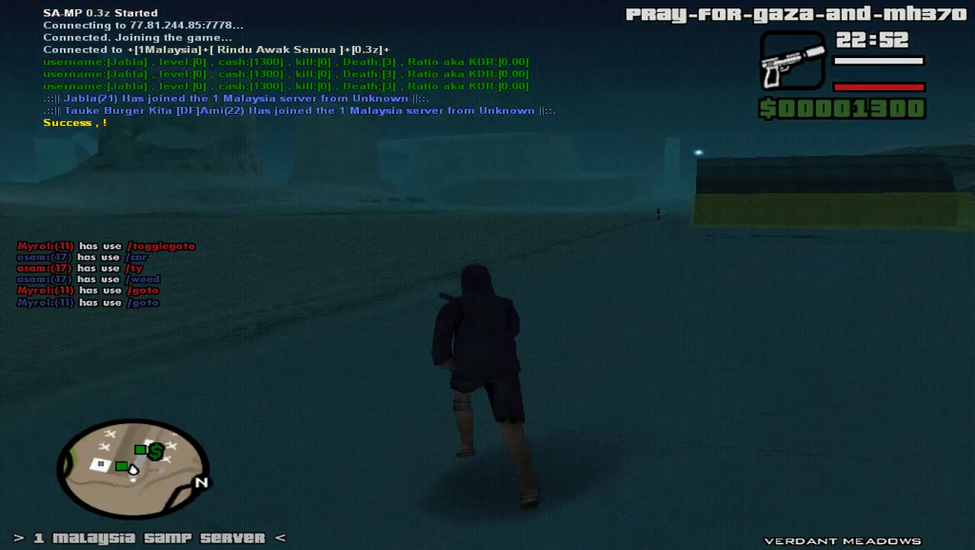
key("t")
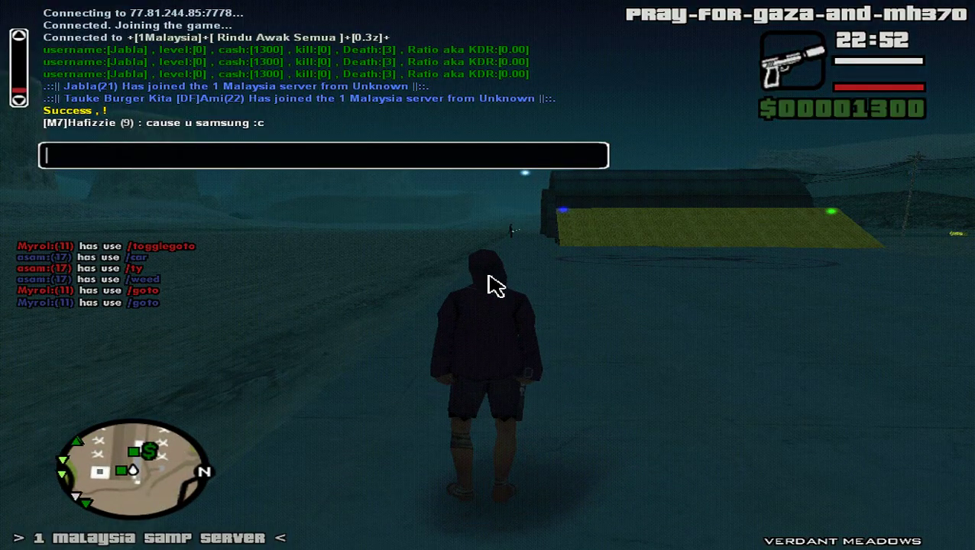
key("alt+Tab")
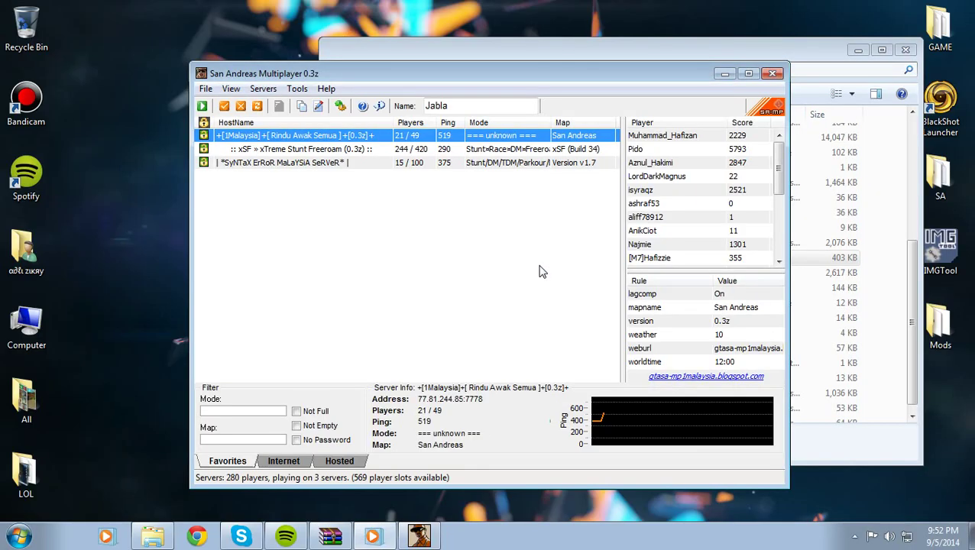
- Minimize the SA-MP browser and Explorer, decline the Skype call, and refresh the desktop
left_click(725, 73)
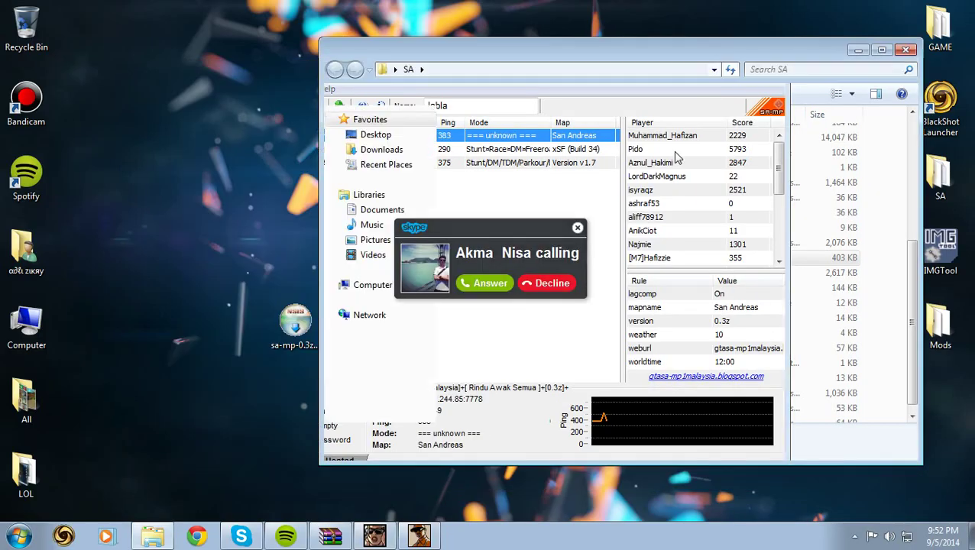
left_click(552, 283)
left_click(858, 50)
right_click(646, 225)
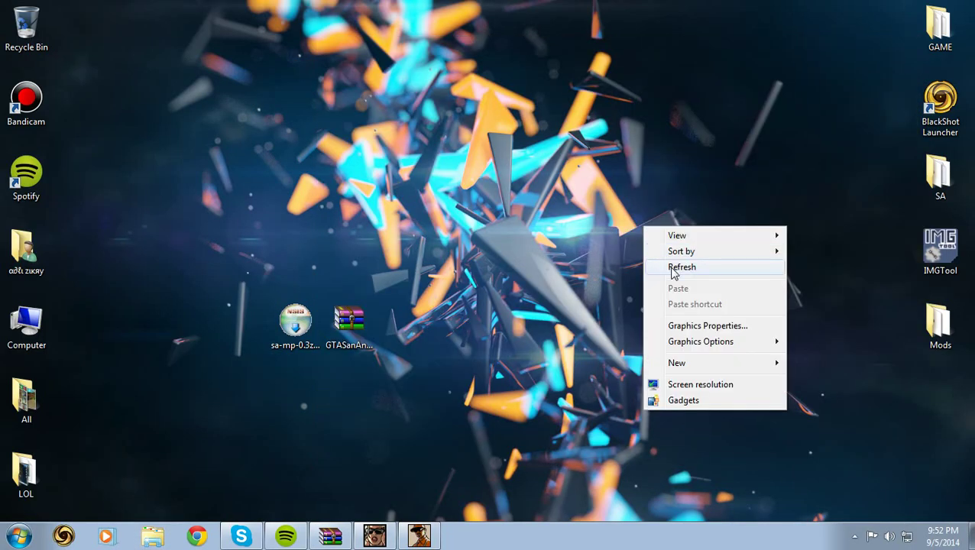
left_click(664, 263)
- Decline the second Skype call, refresh the desktop again, and select the two downloaded files
left_click(855, 537)
left_click(855, 536)
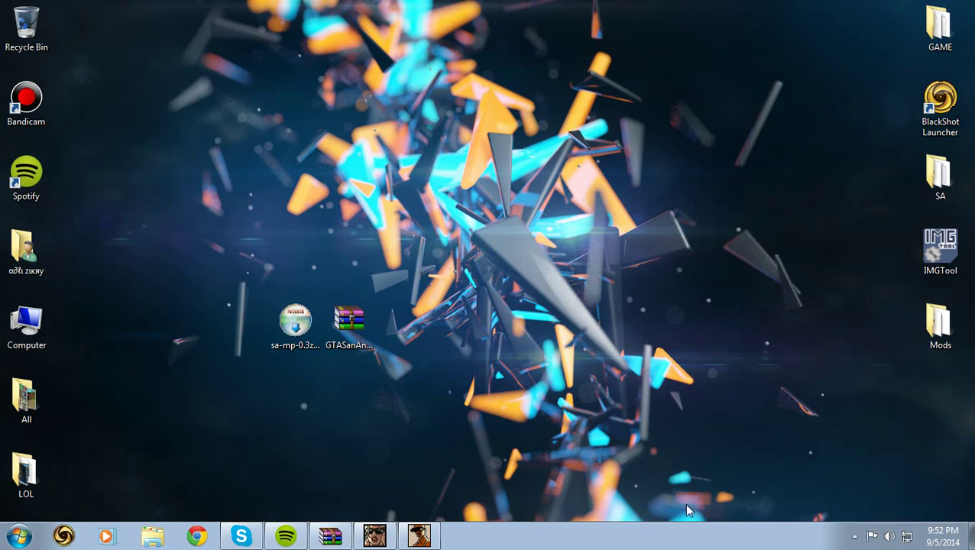
left_click(550, 283)
right_click(427, 312)
left_click(466, 353)
left_click_drag(459, 350, 111, 303)
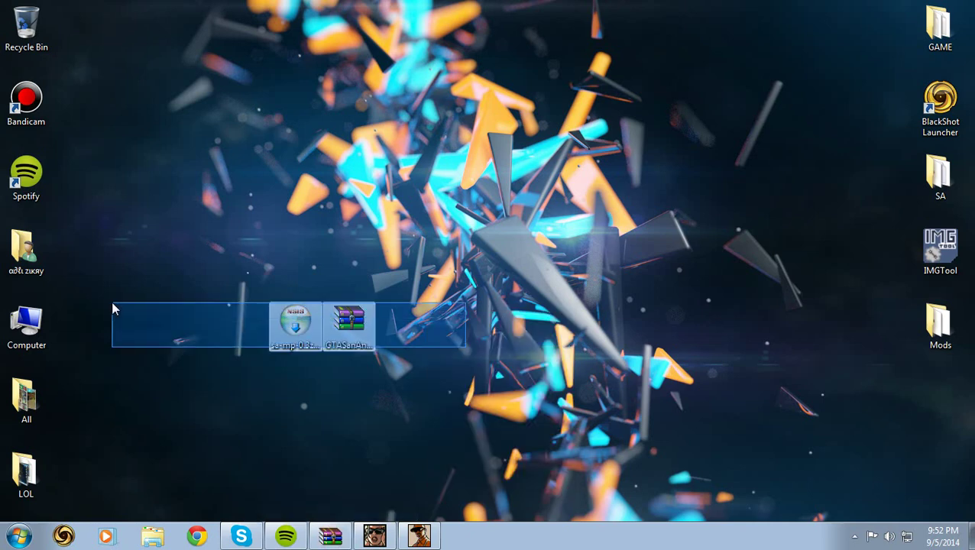